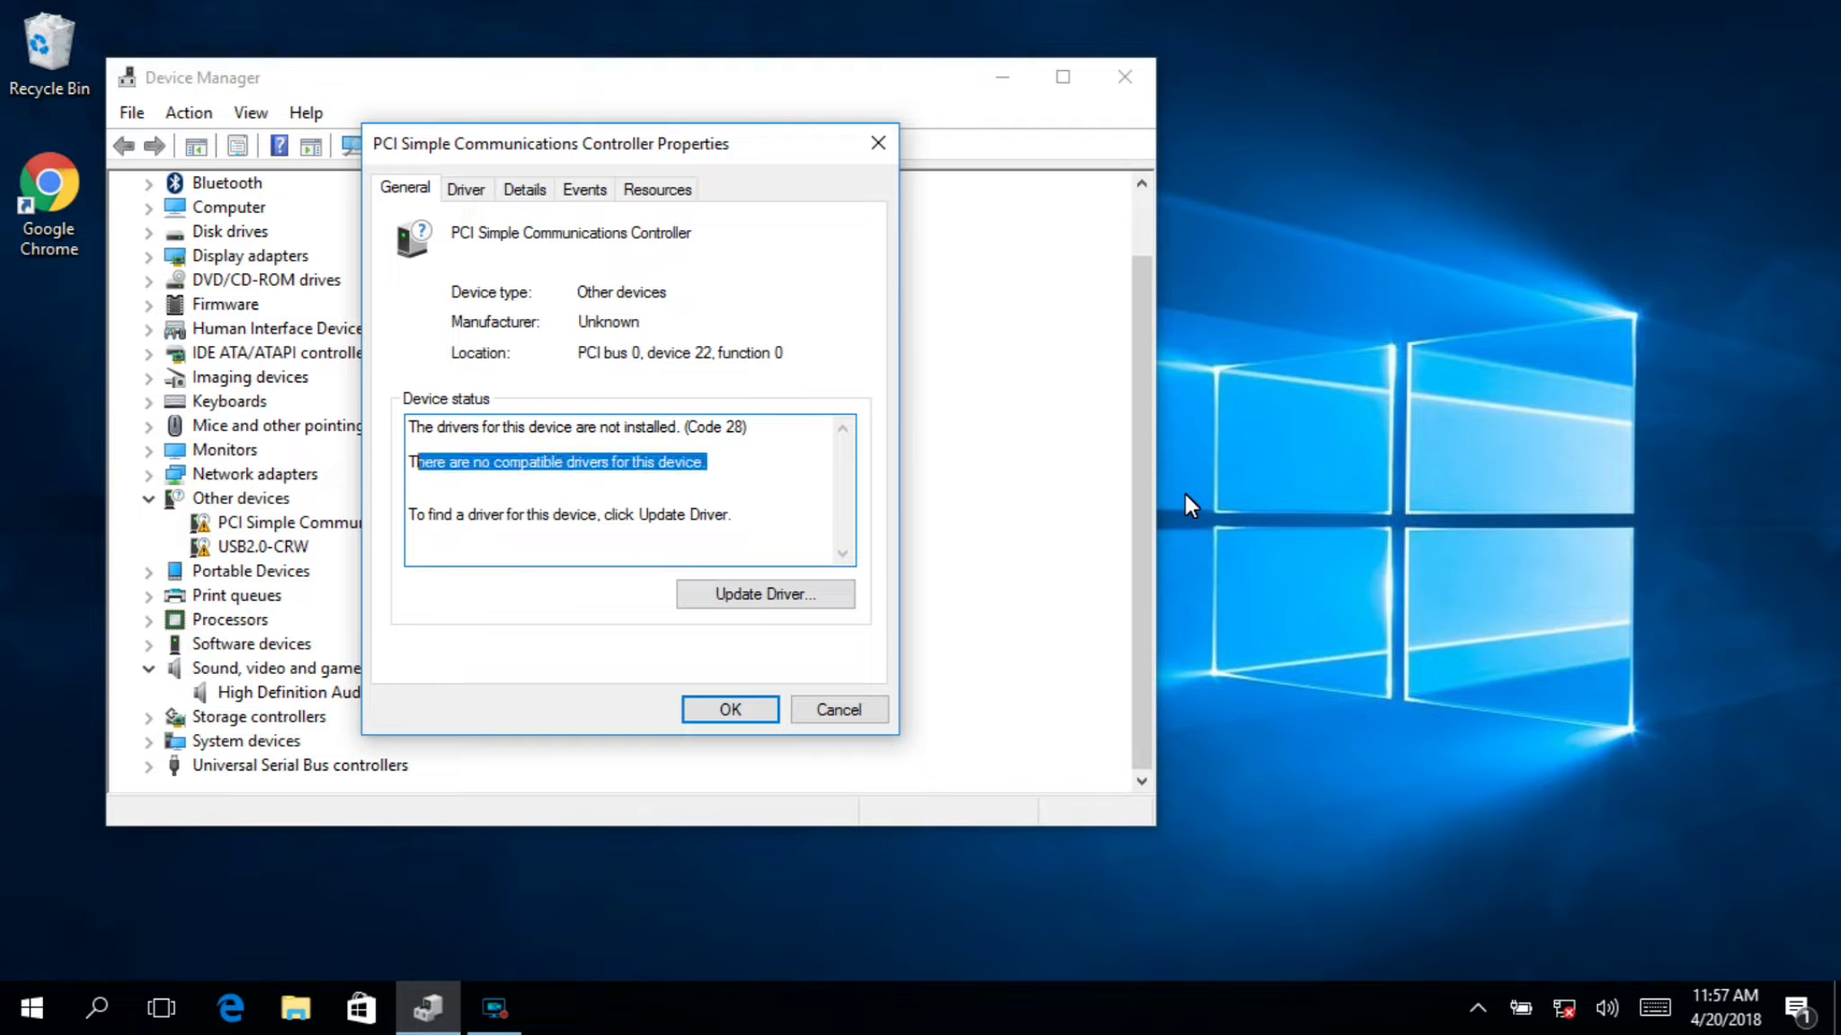
# Step: Check the driver status in the properties of the USB2.0-CRW device
pyautogui.press('Escape')
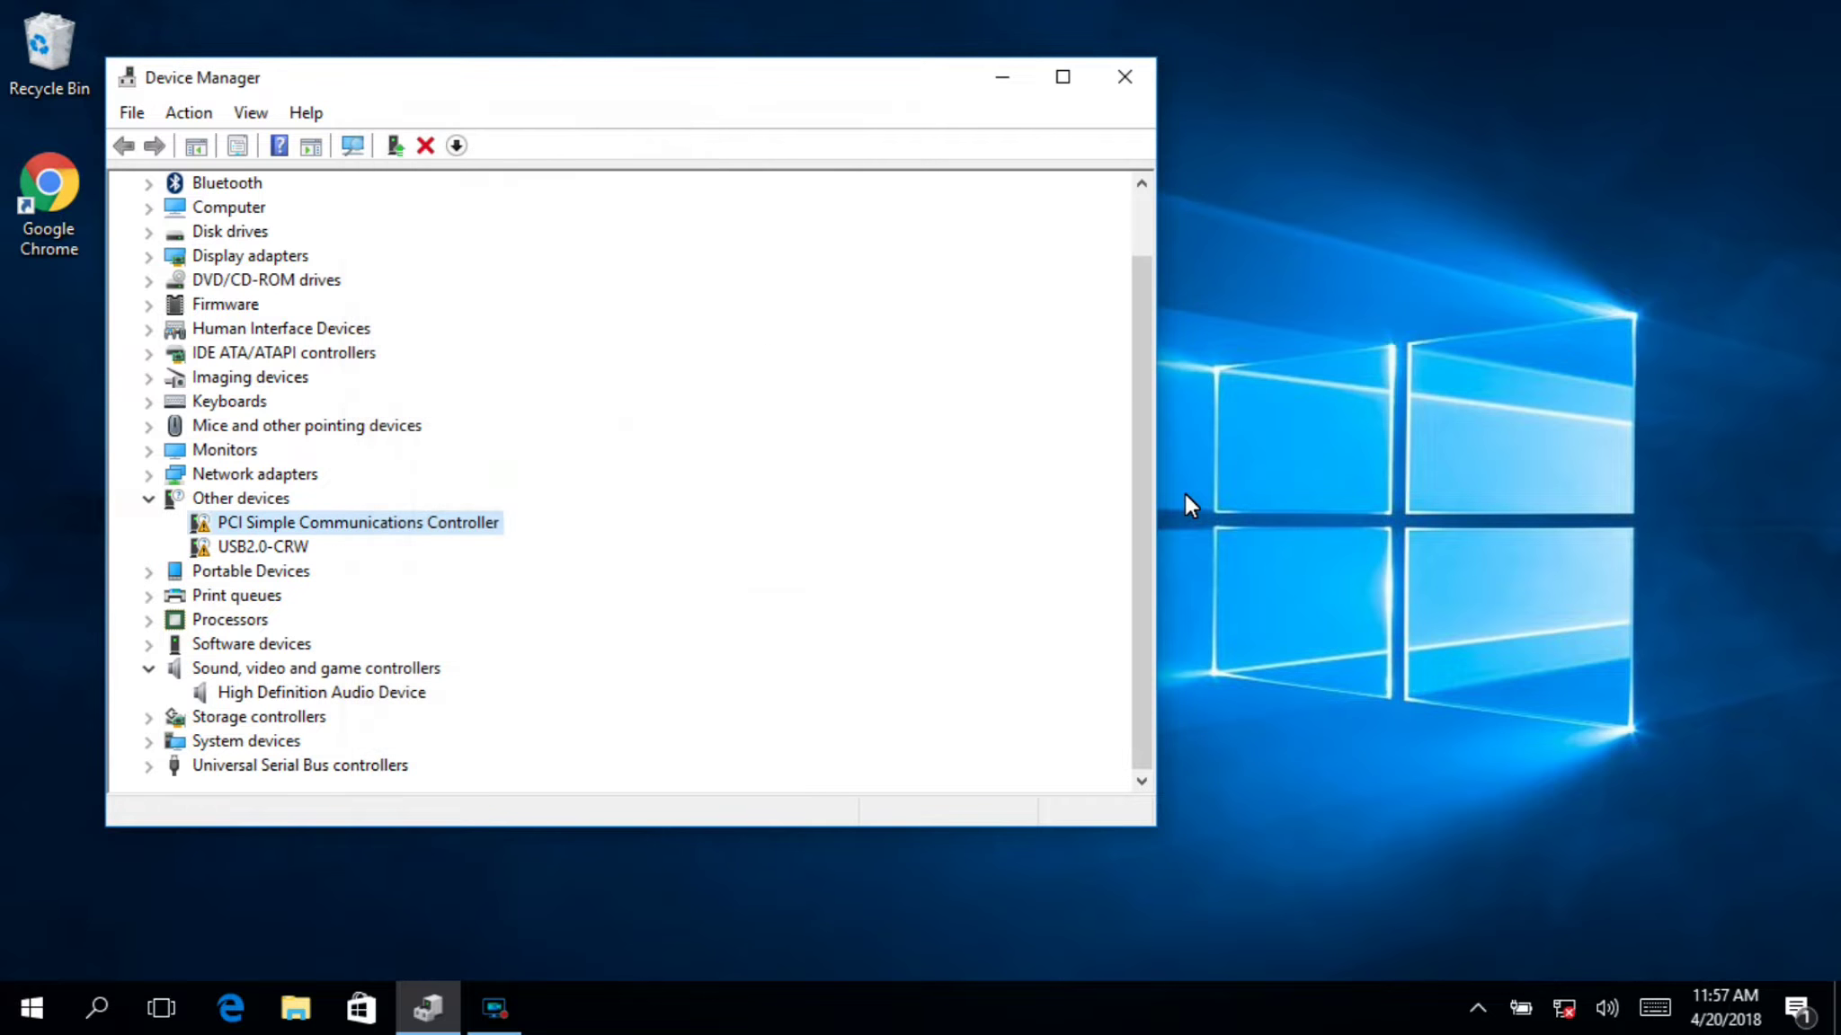
pyautogui.press('Down')
pyautogui.press('Return')
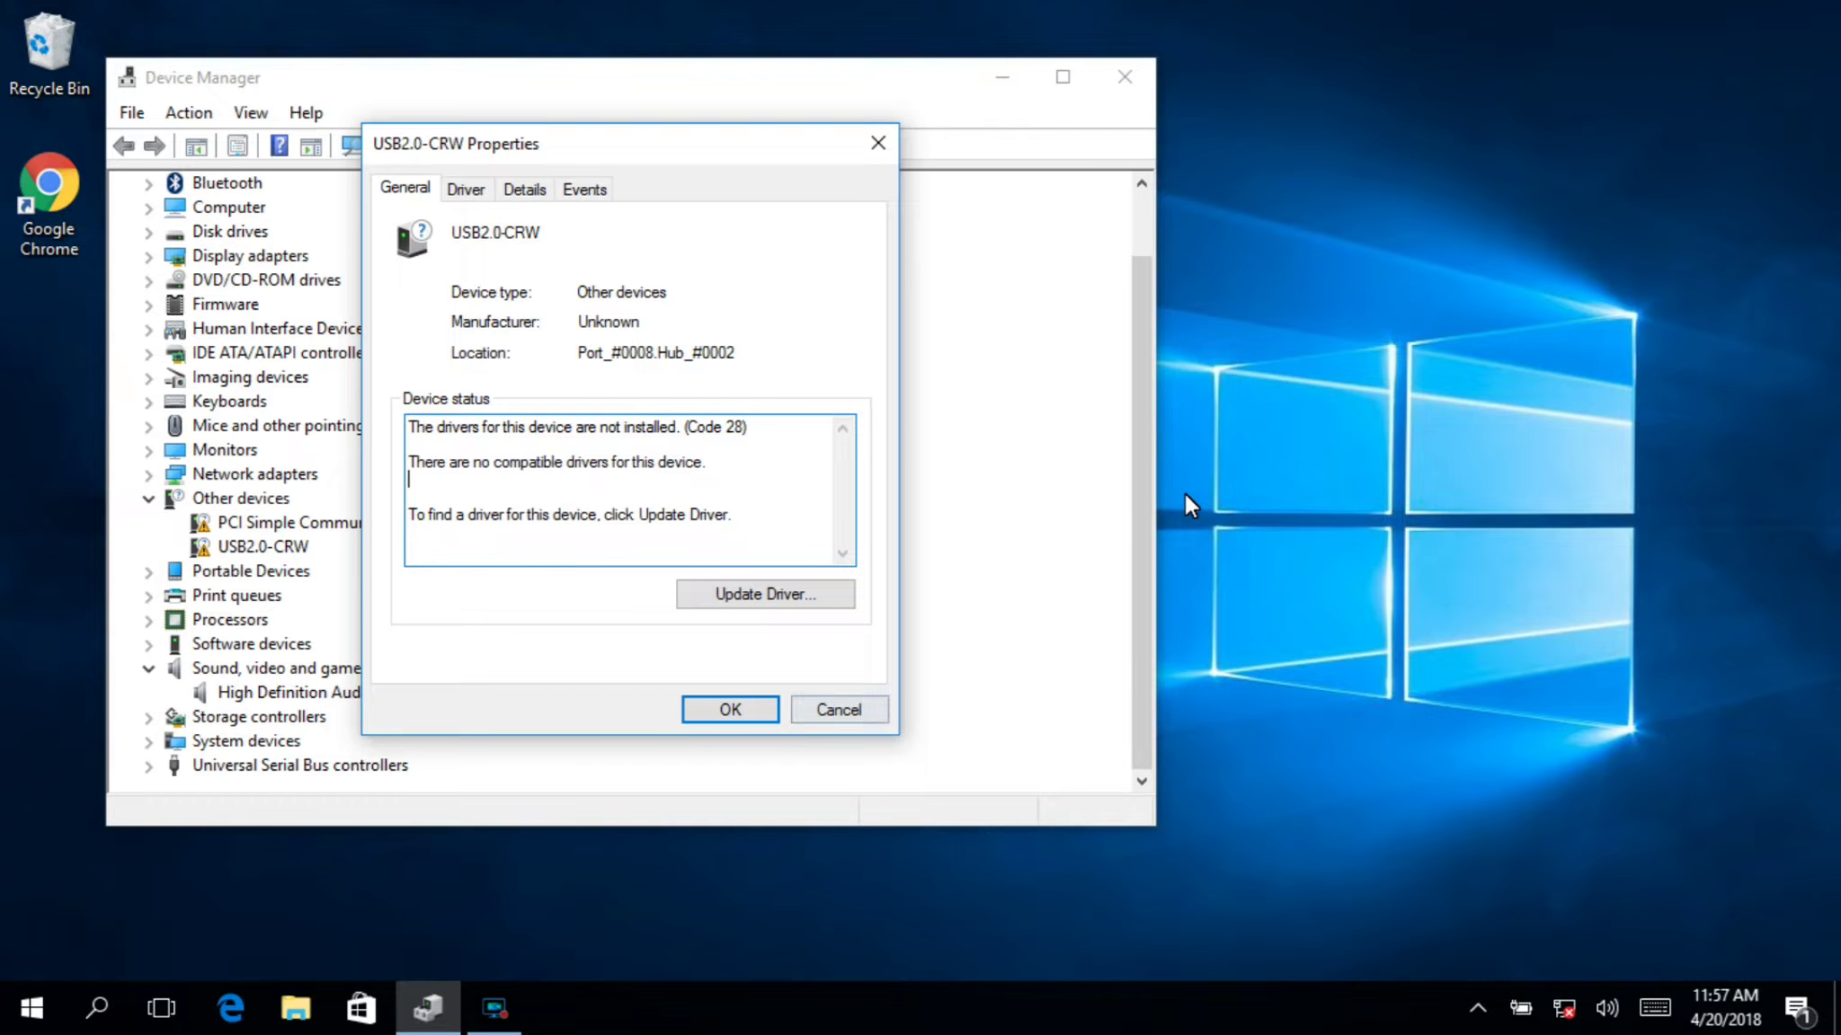
pyautogui.press('Escape')
# Step: Check the device status and manufacturer in the properties of the High Definition Audio Device
pyautogui.press('Down')
pyautogui.press('Down')
pyautogui.press('Down')
pyautogui.press('Down')
pyautogui.press('Down')
pyautogui.press('Down')
pyautogui.hotkey('shift', 'F10')
pyautogui.press('Down')
pyautogui.press('Down')
pyautogui.press('Down')
pyautogui.press('Down')
pyautogui.press('Down')
pyautogui.press('Return')
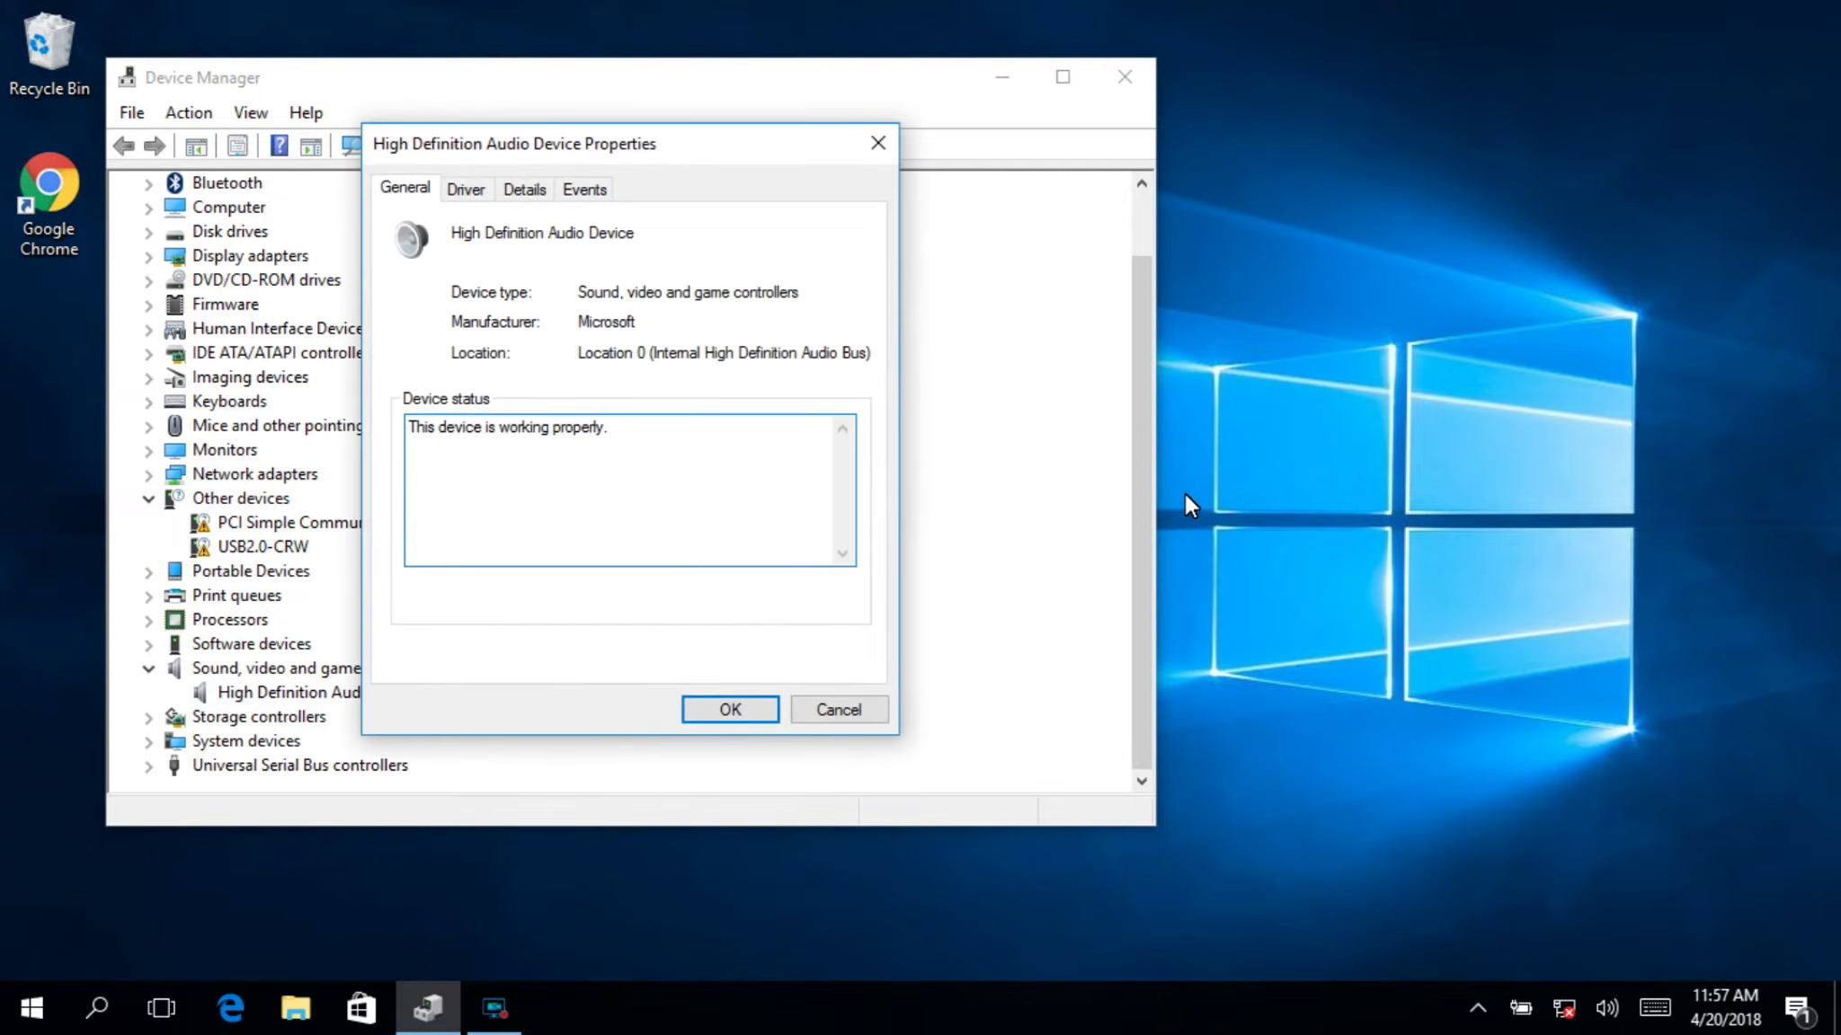
pyautogui.hotkey('shift', 'Tab')
pyautogui.hotkey('shift', 'Tab')
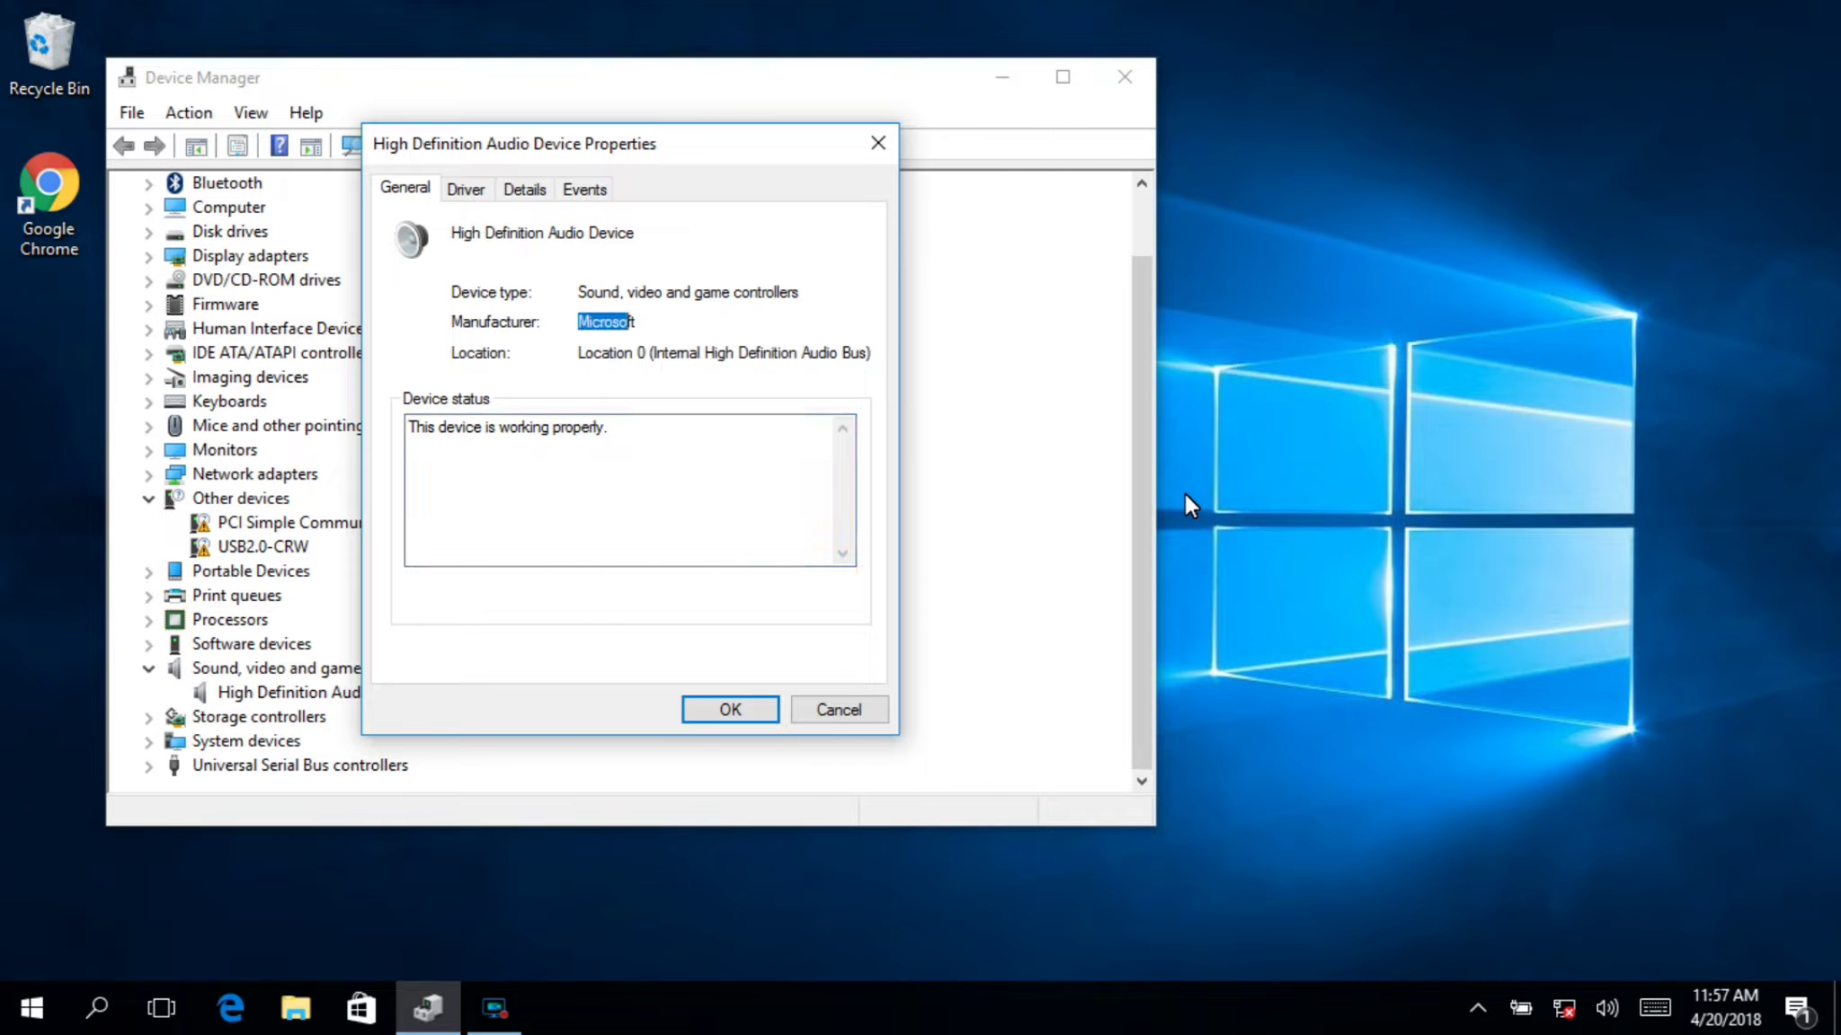
pyautogui.press('Escape')
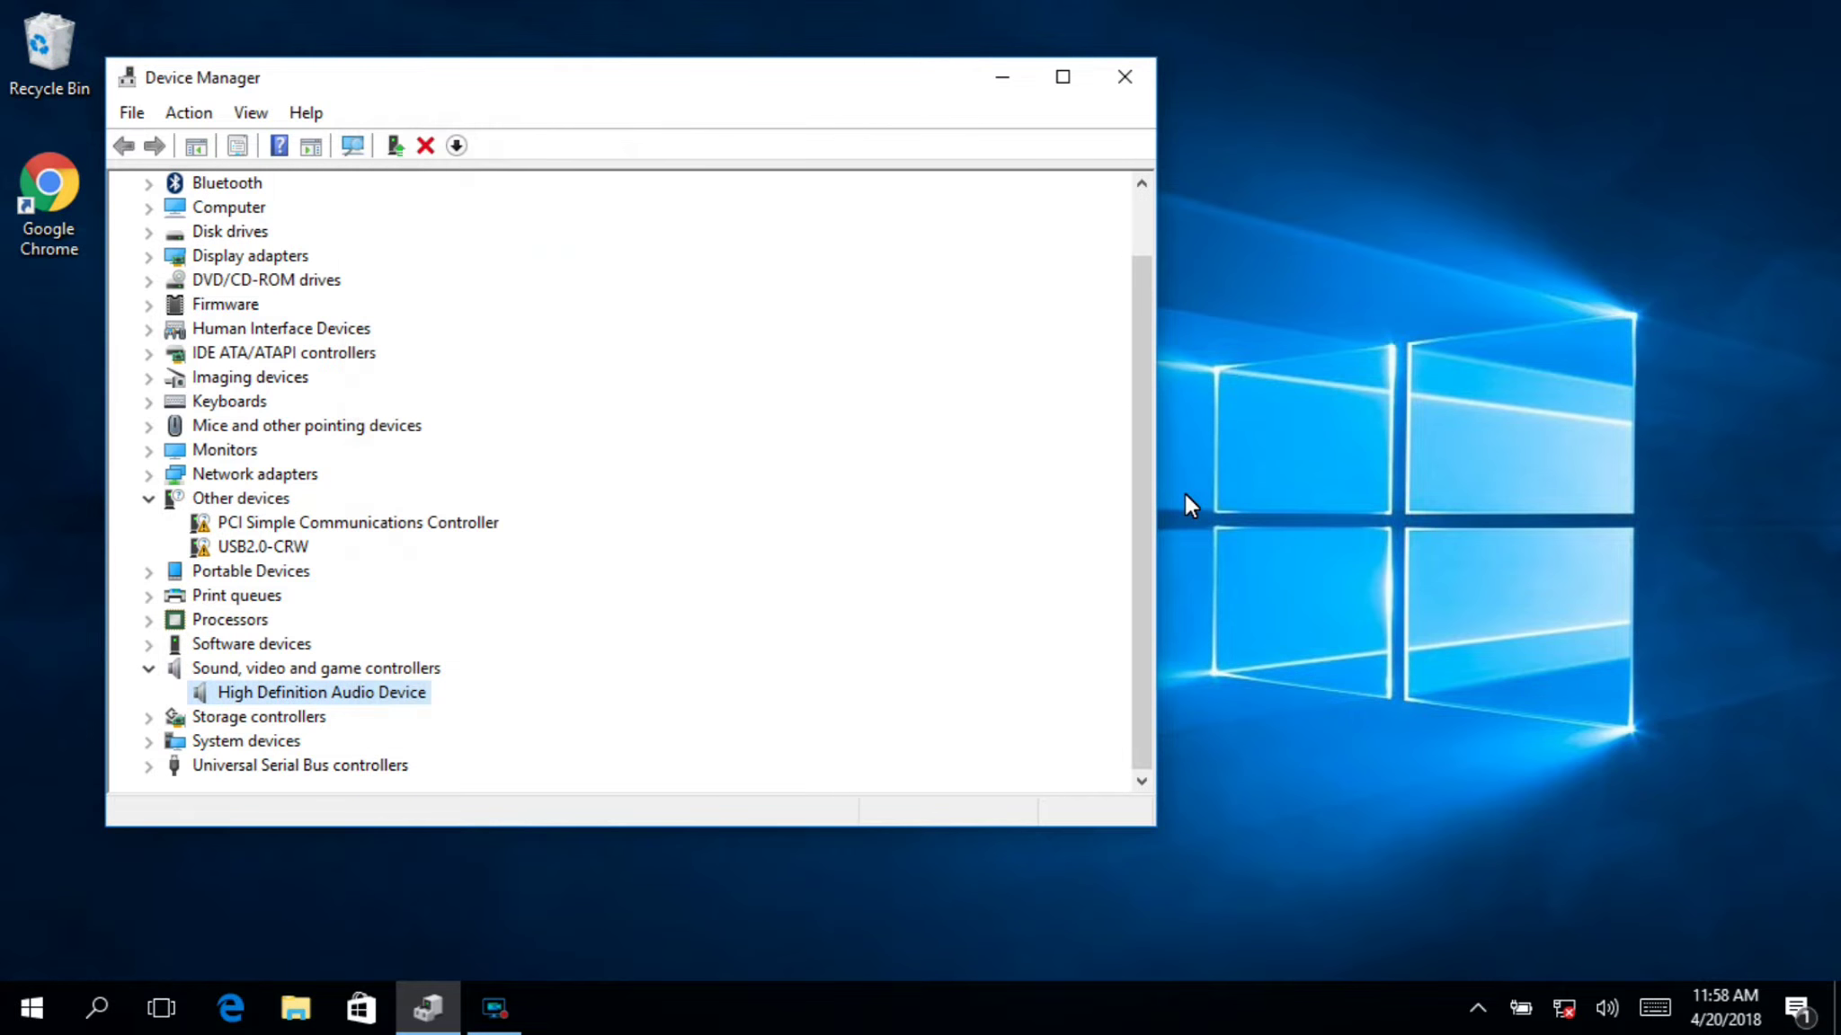
# Step: Switch to File Explorer and open the Windows folder inside Windows.old.000 on the C: drive
pyautogui.press('super+e')
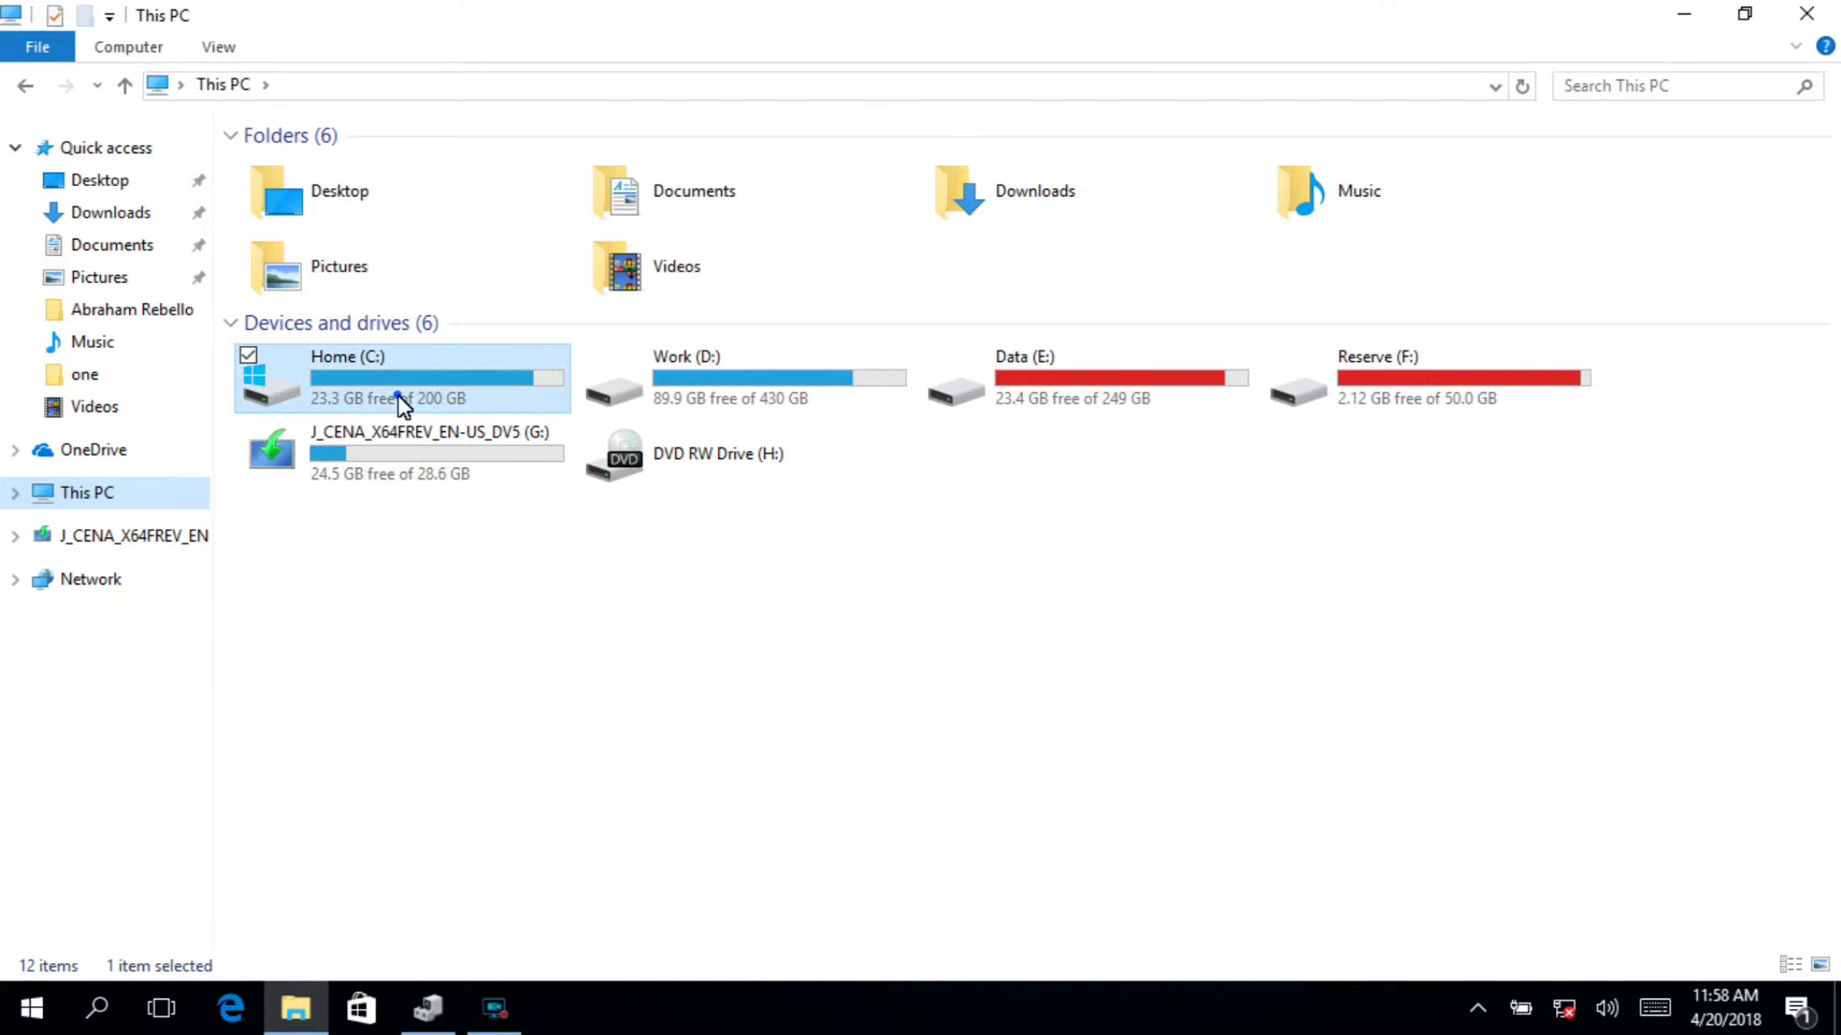
pyautogui.doubleClick(399, 398)
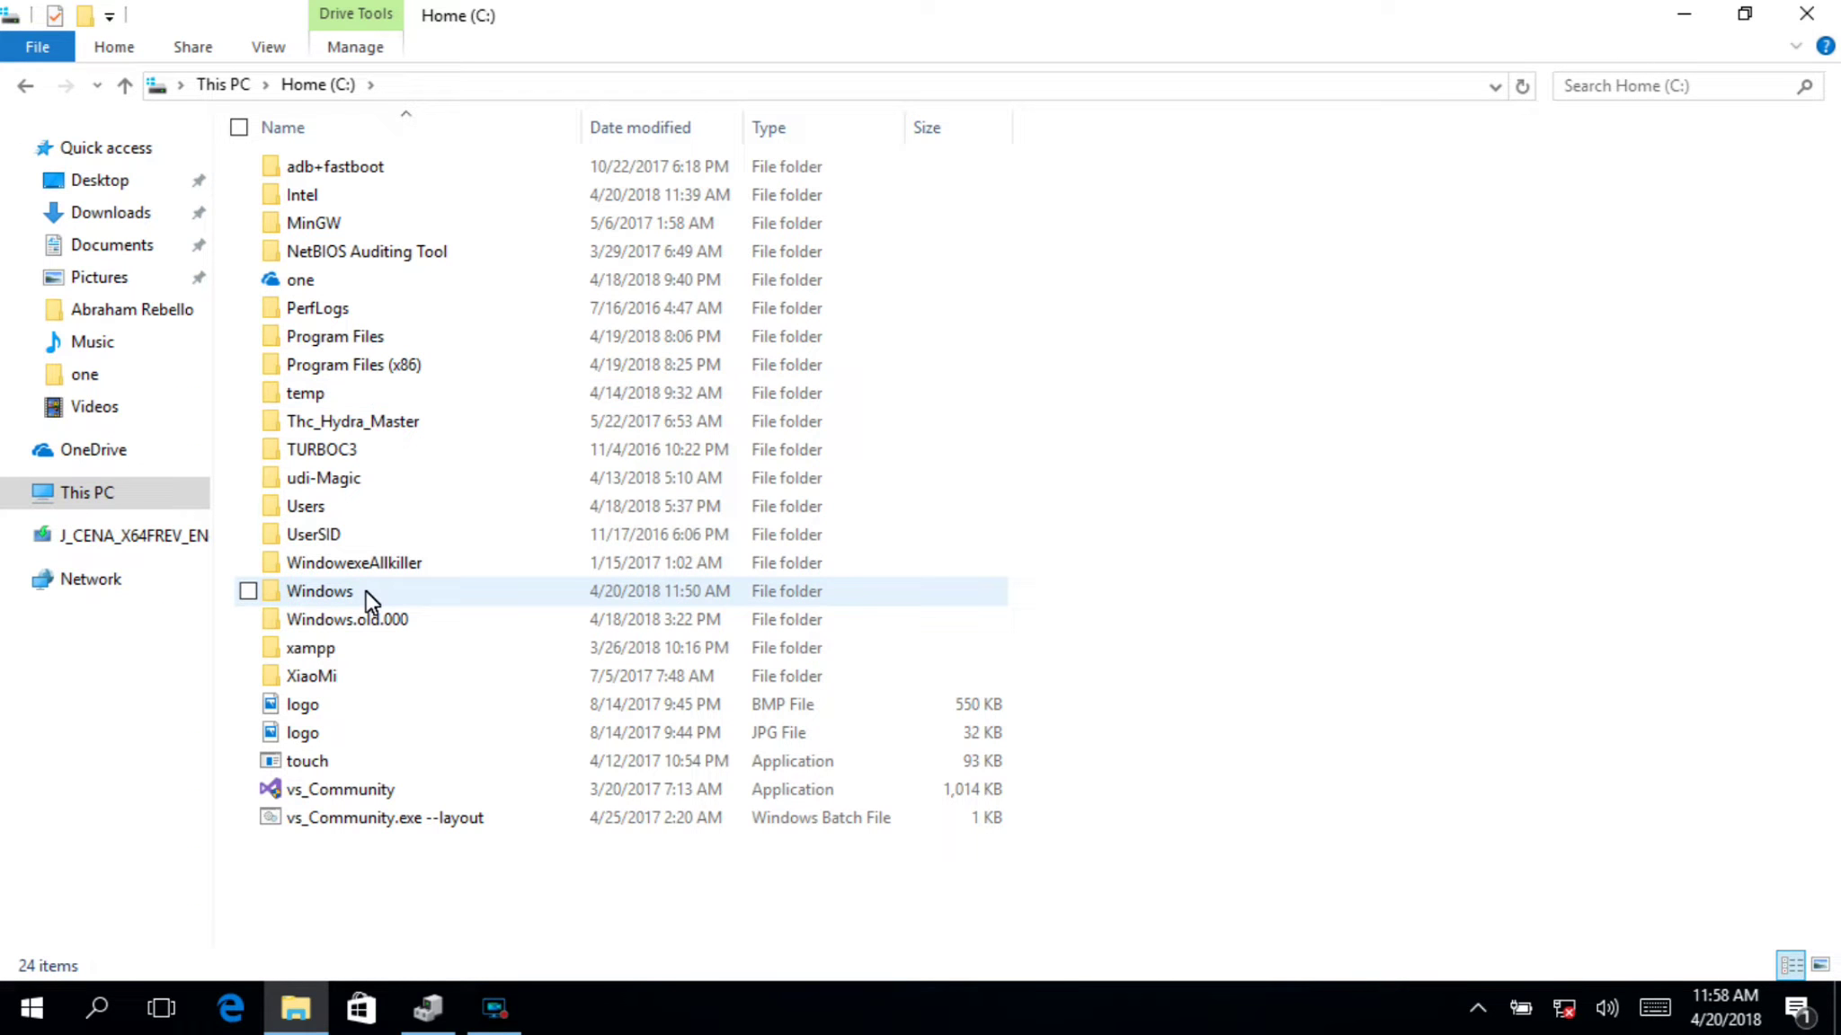
pyautogui.moveTo(367, 596)
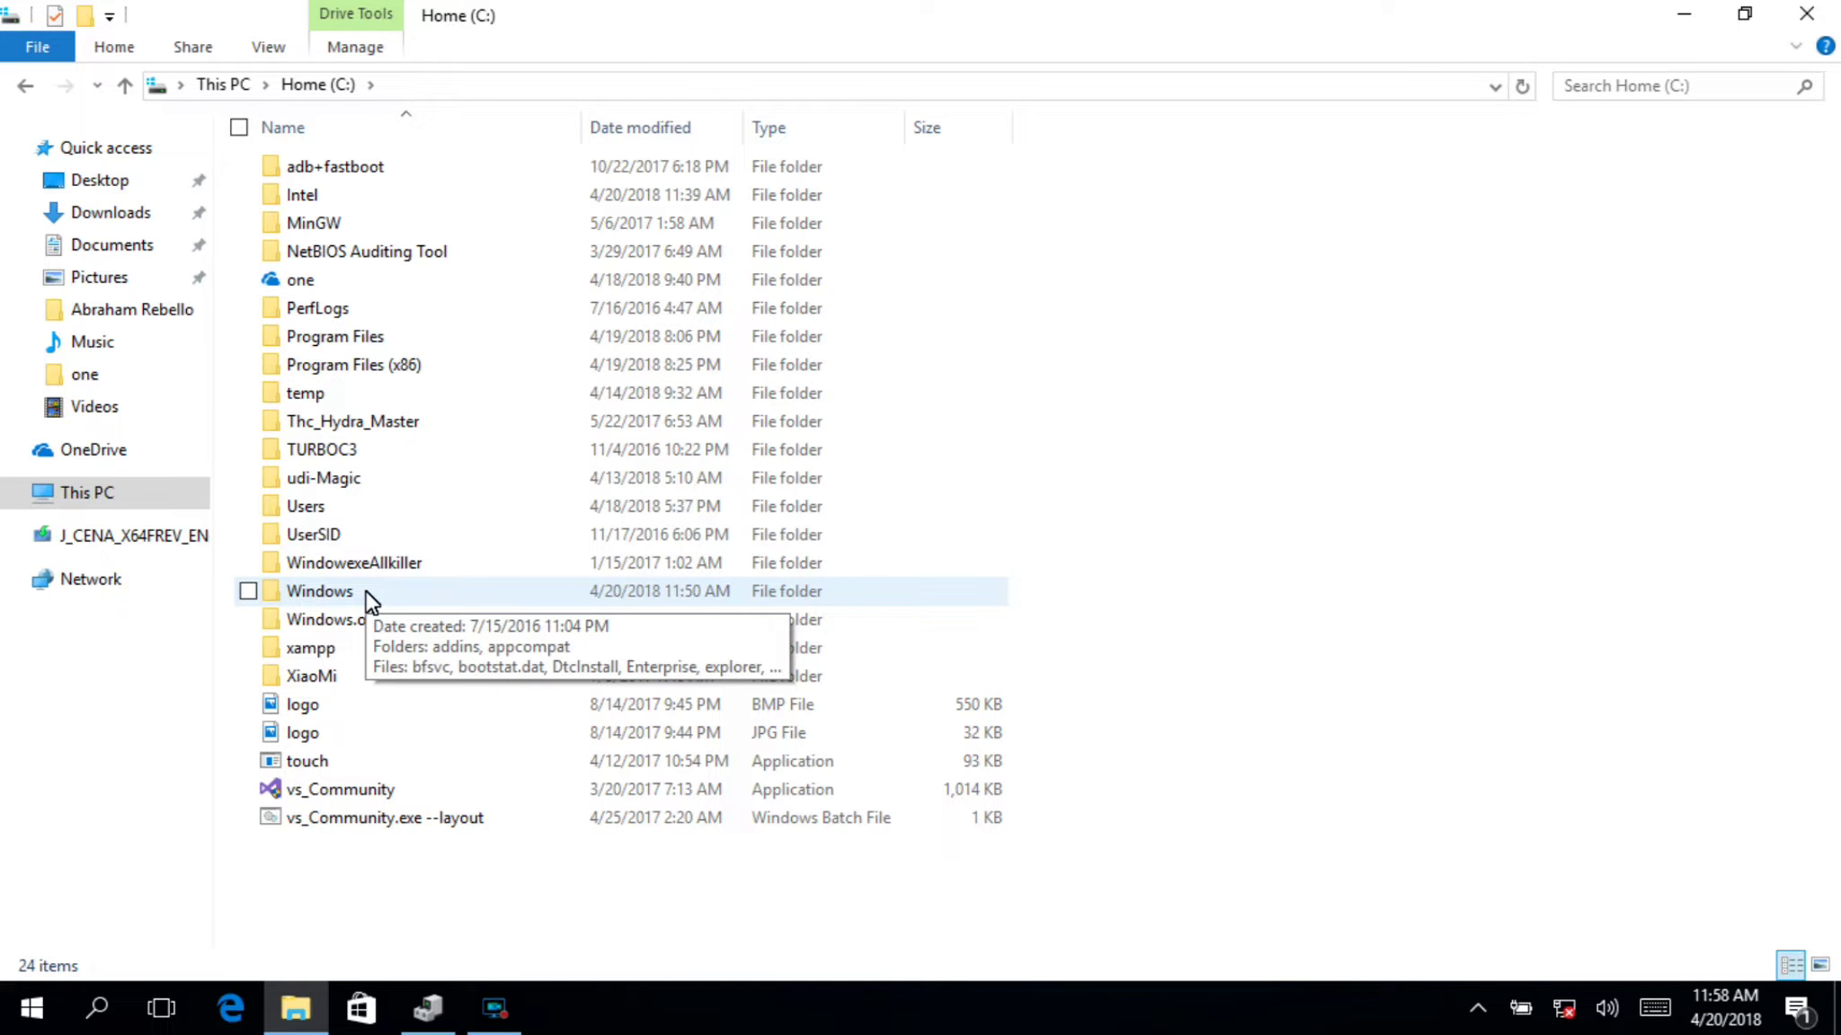
pyautogui.doubleClick(365, 620)
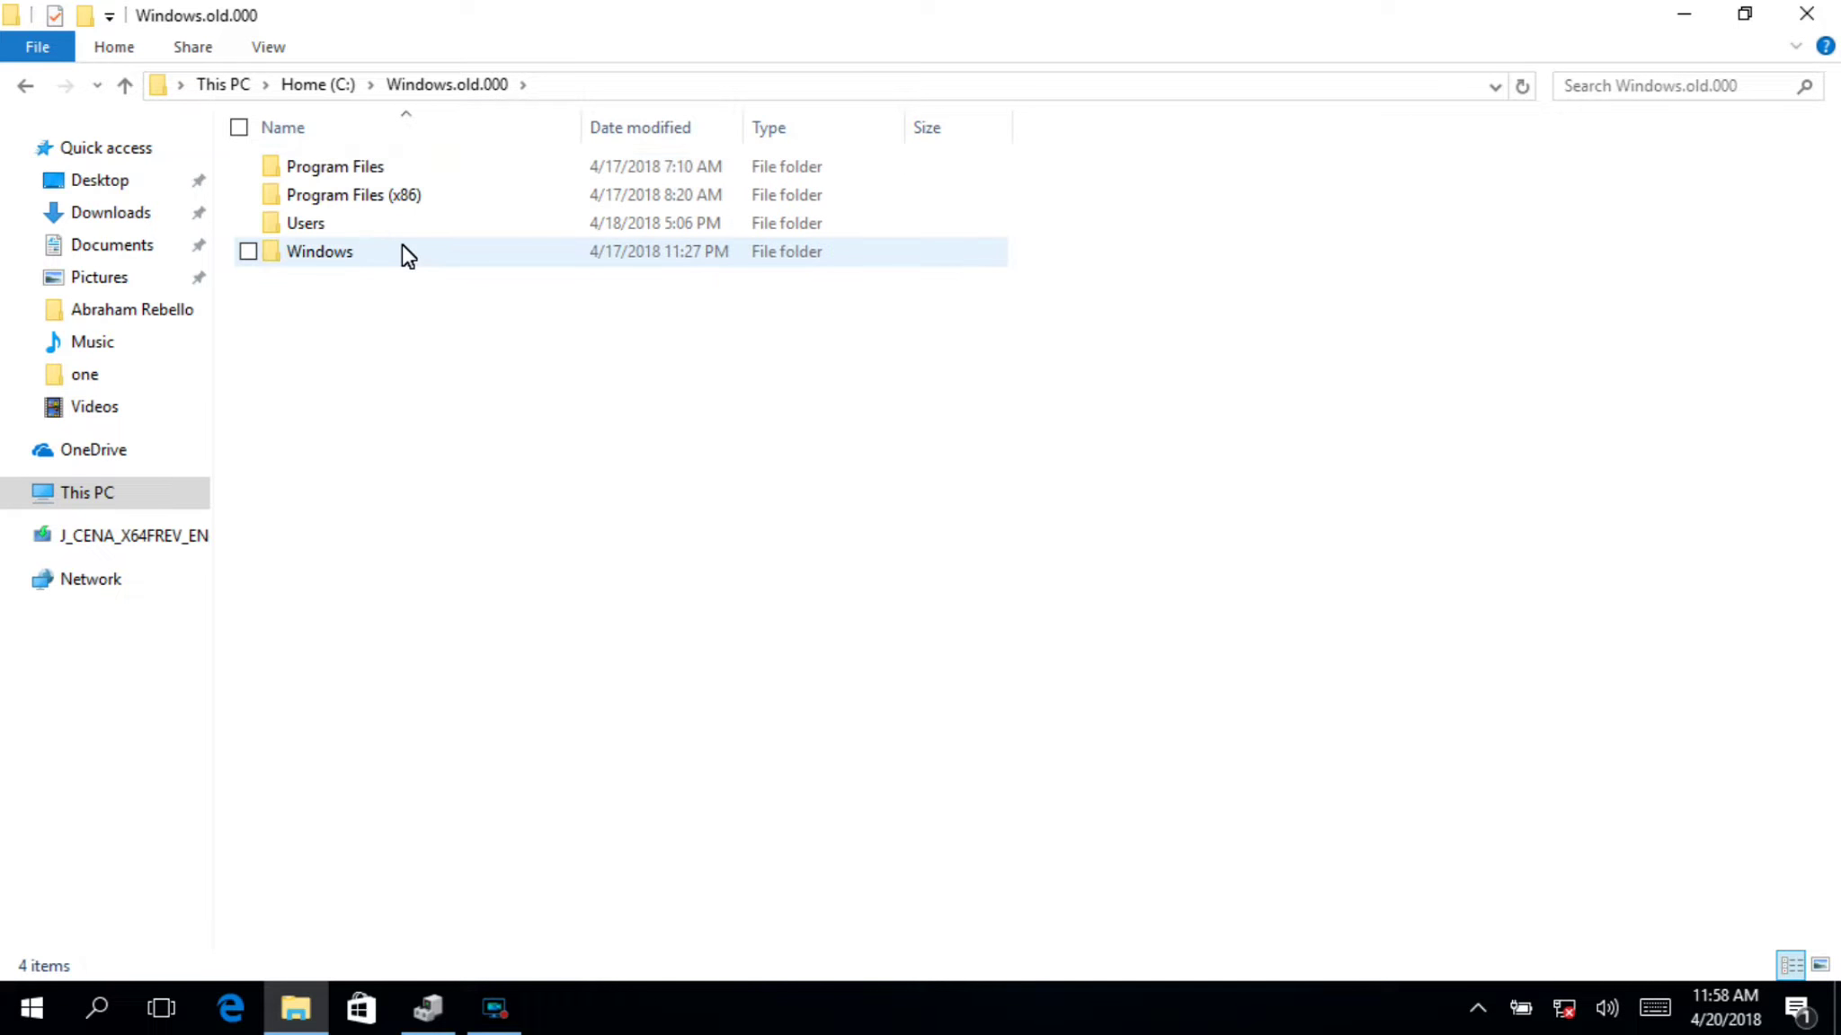
pyautogui.doubleClick(407, 254)
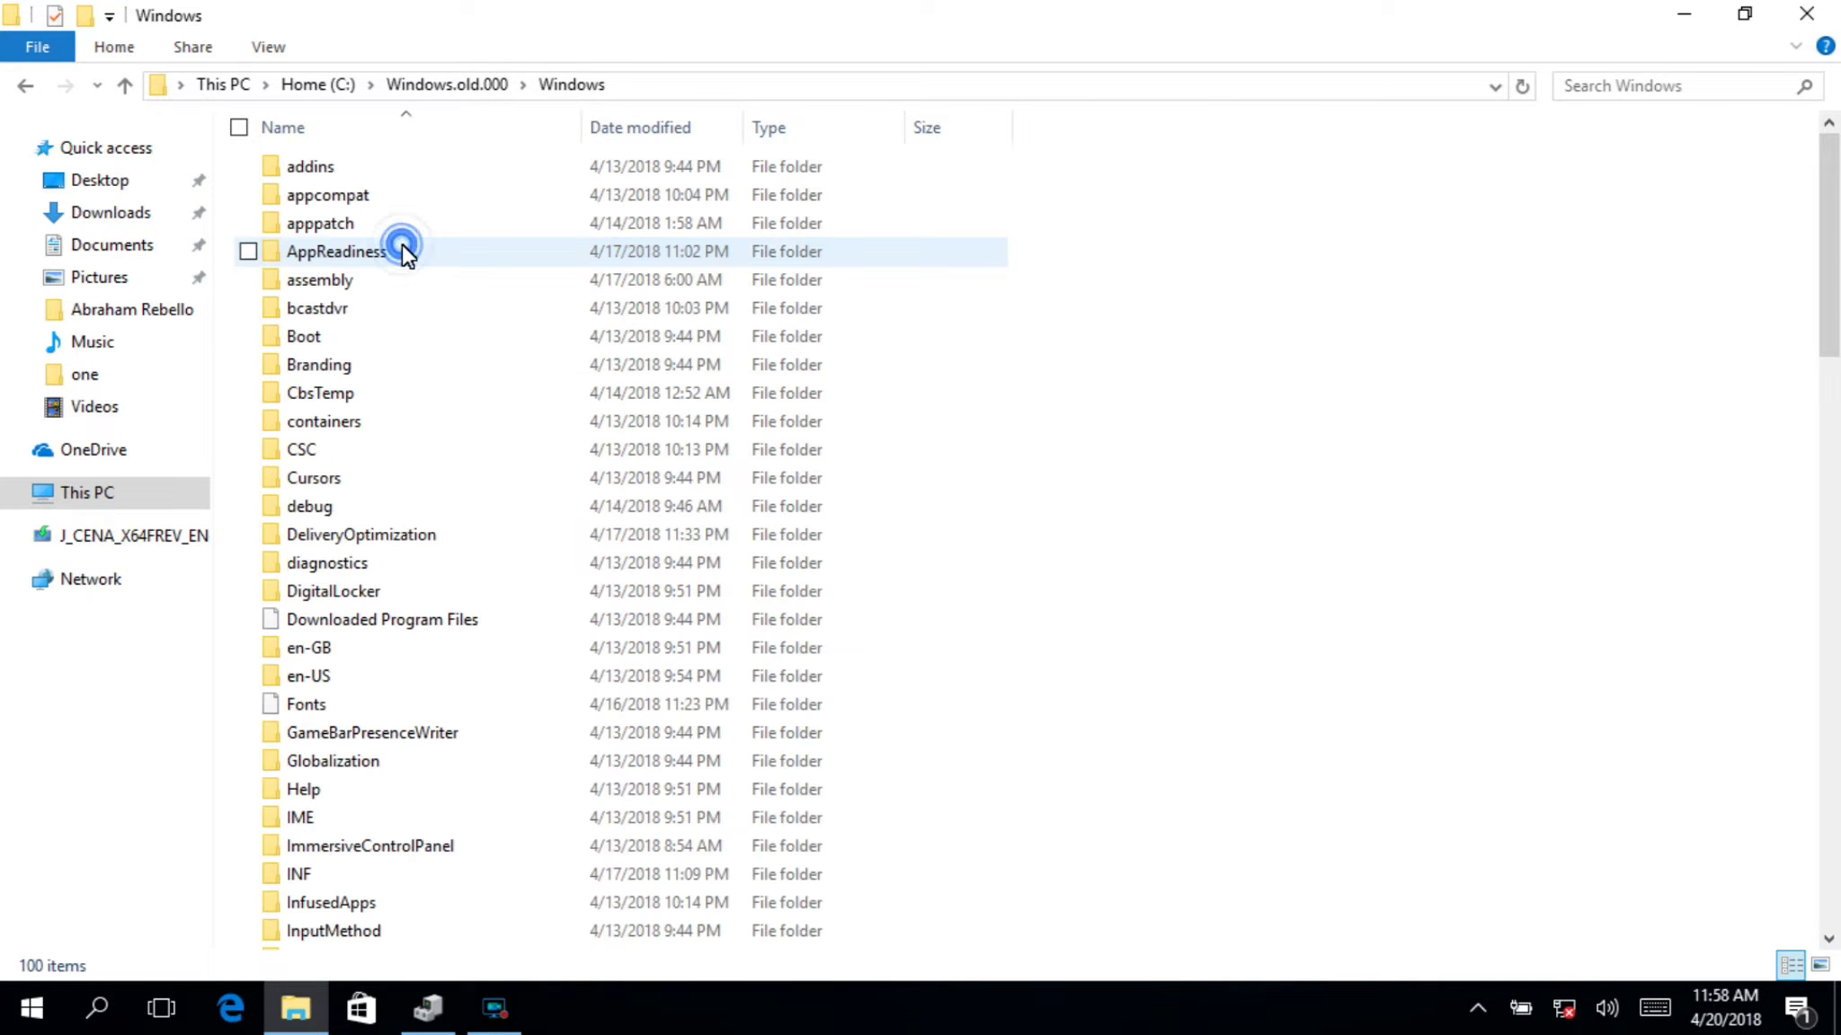
# Step: Open the System32\DriverStore\FileRepository folder within the old Windows folder
pyautogui.scroll(-3, 402, 630)
pyautogui.scroll(-8, 402, 630)
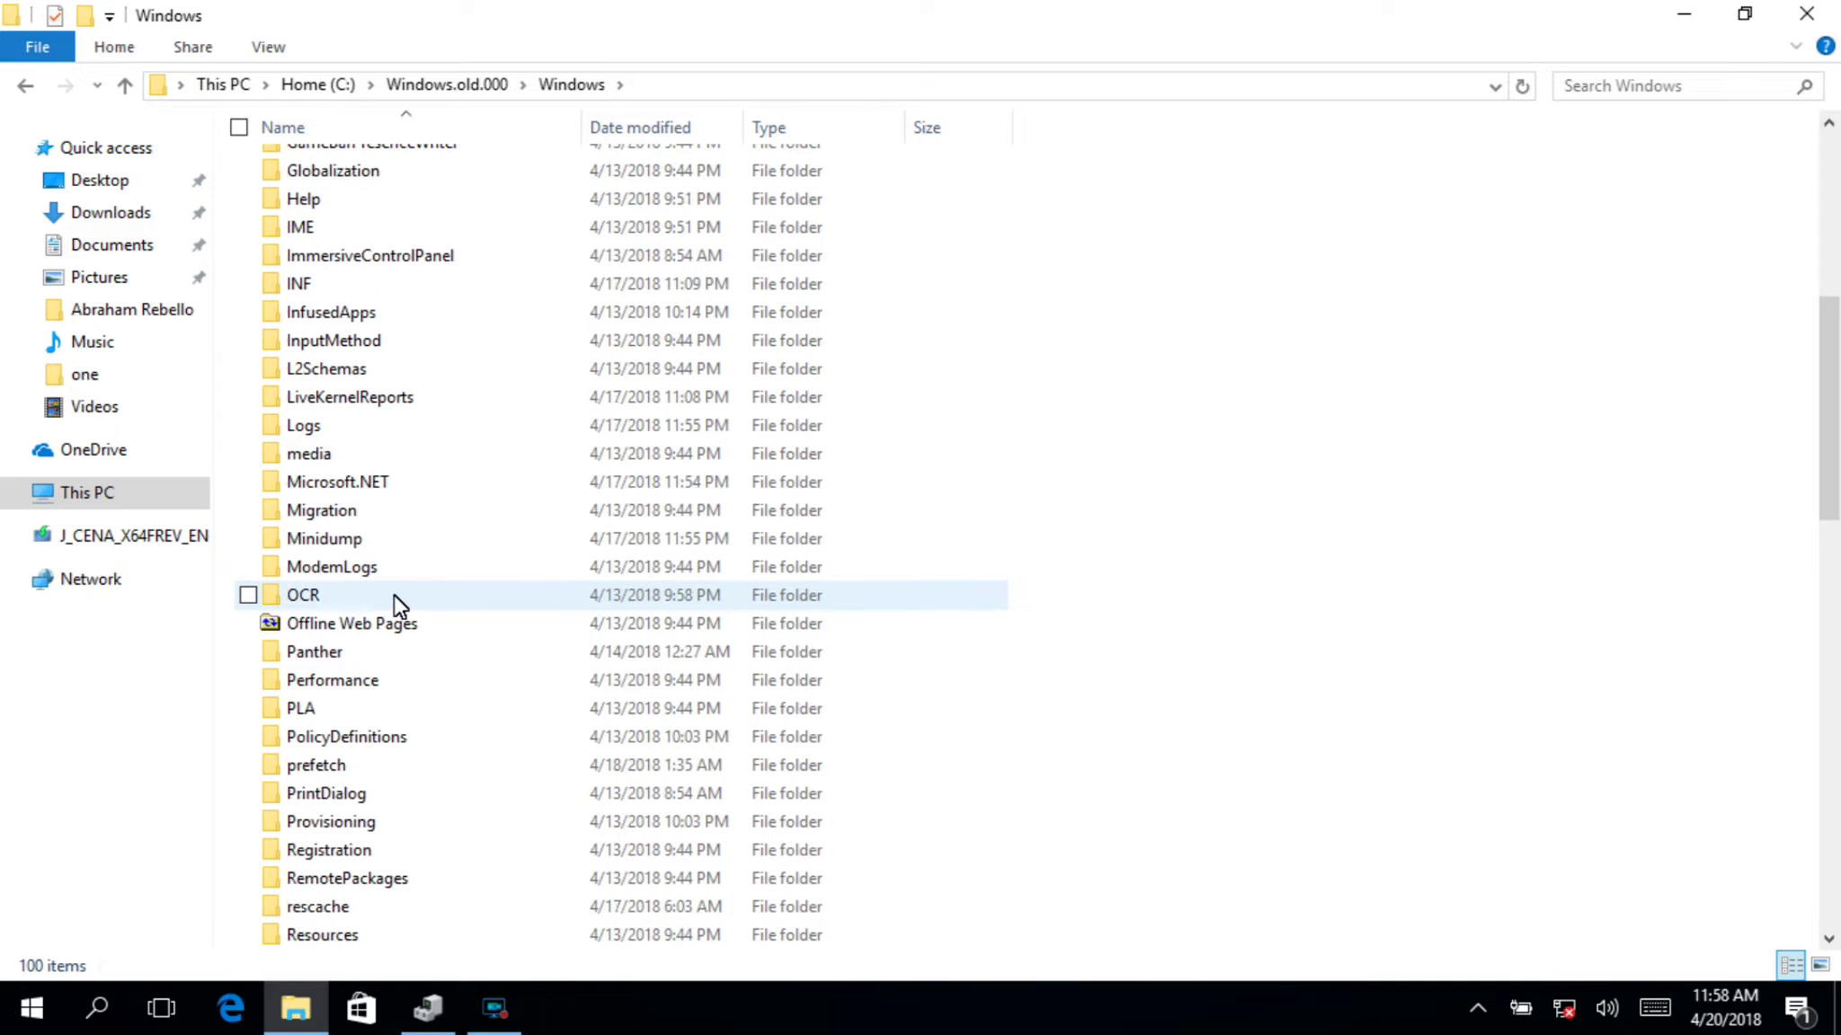
pyautogui.scroll(-2, 396, 602)
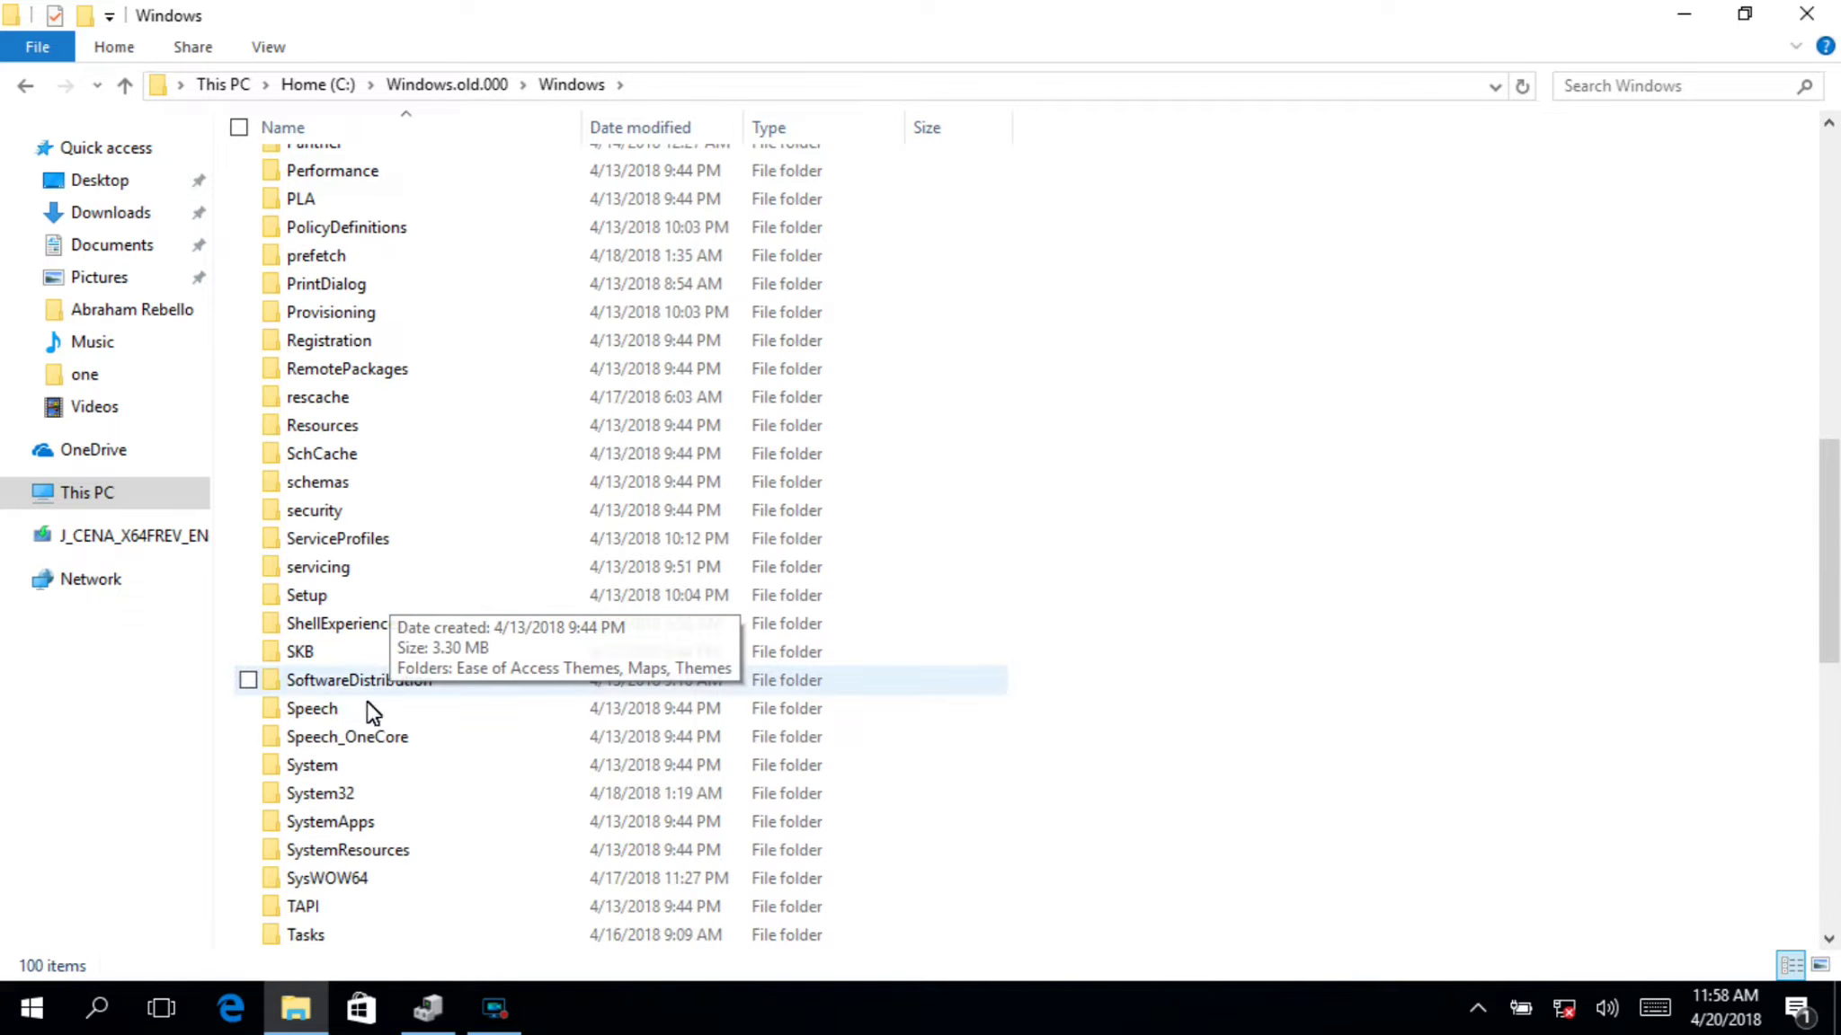
pyautogui.click(341, 793)
pyautogui.doubleClick(341, 793)
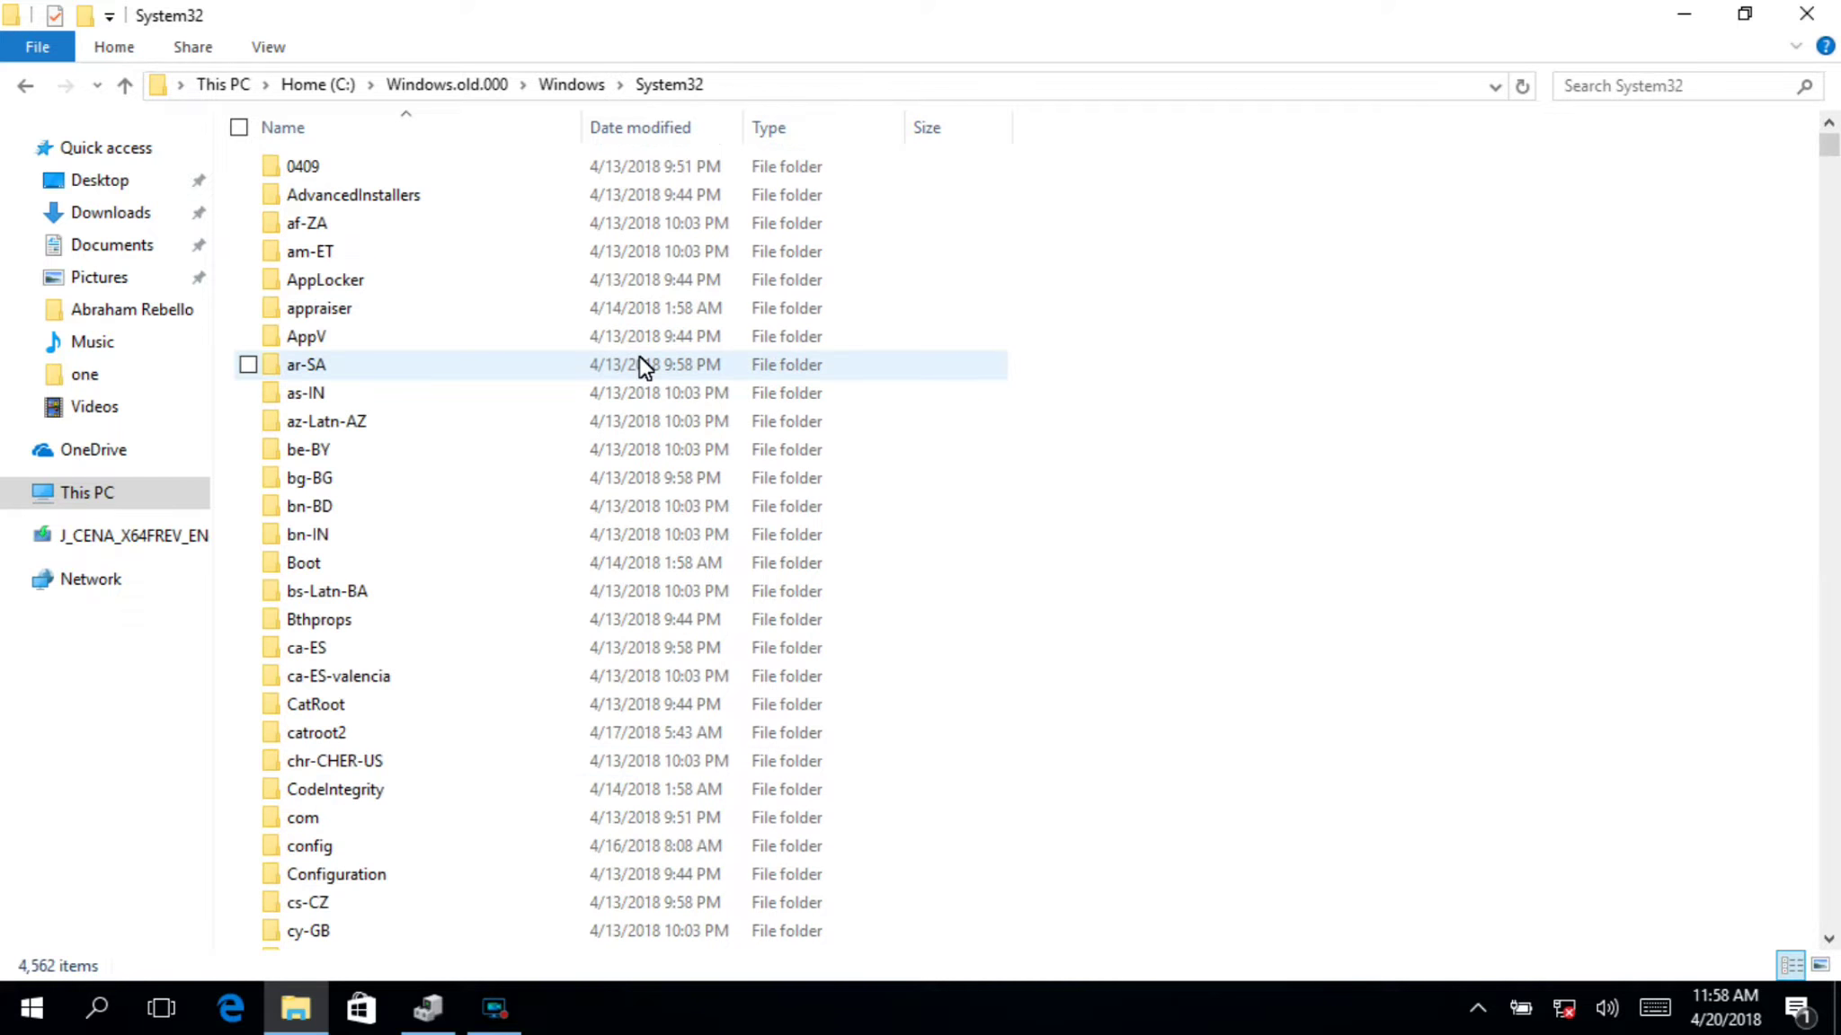
pyautogui.scroll(-7, 431, 554)
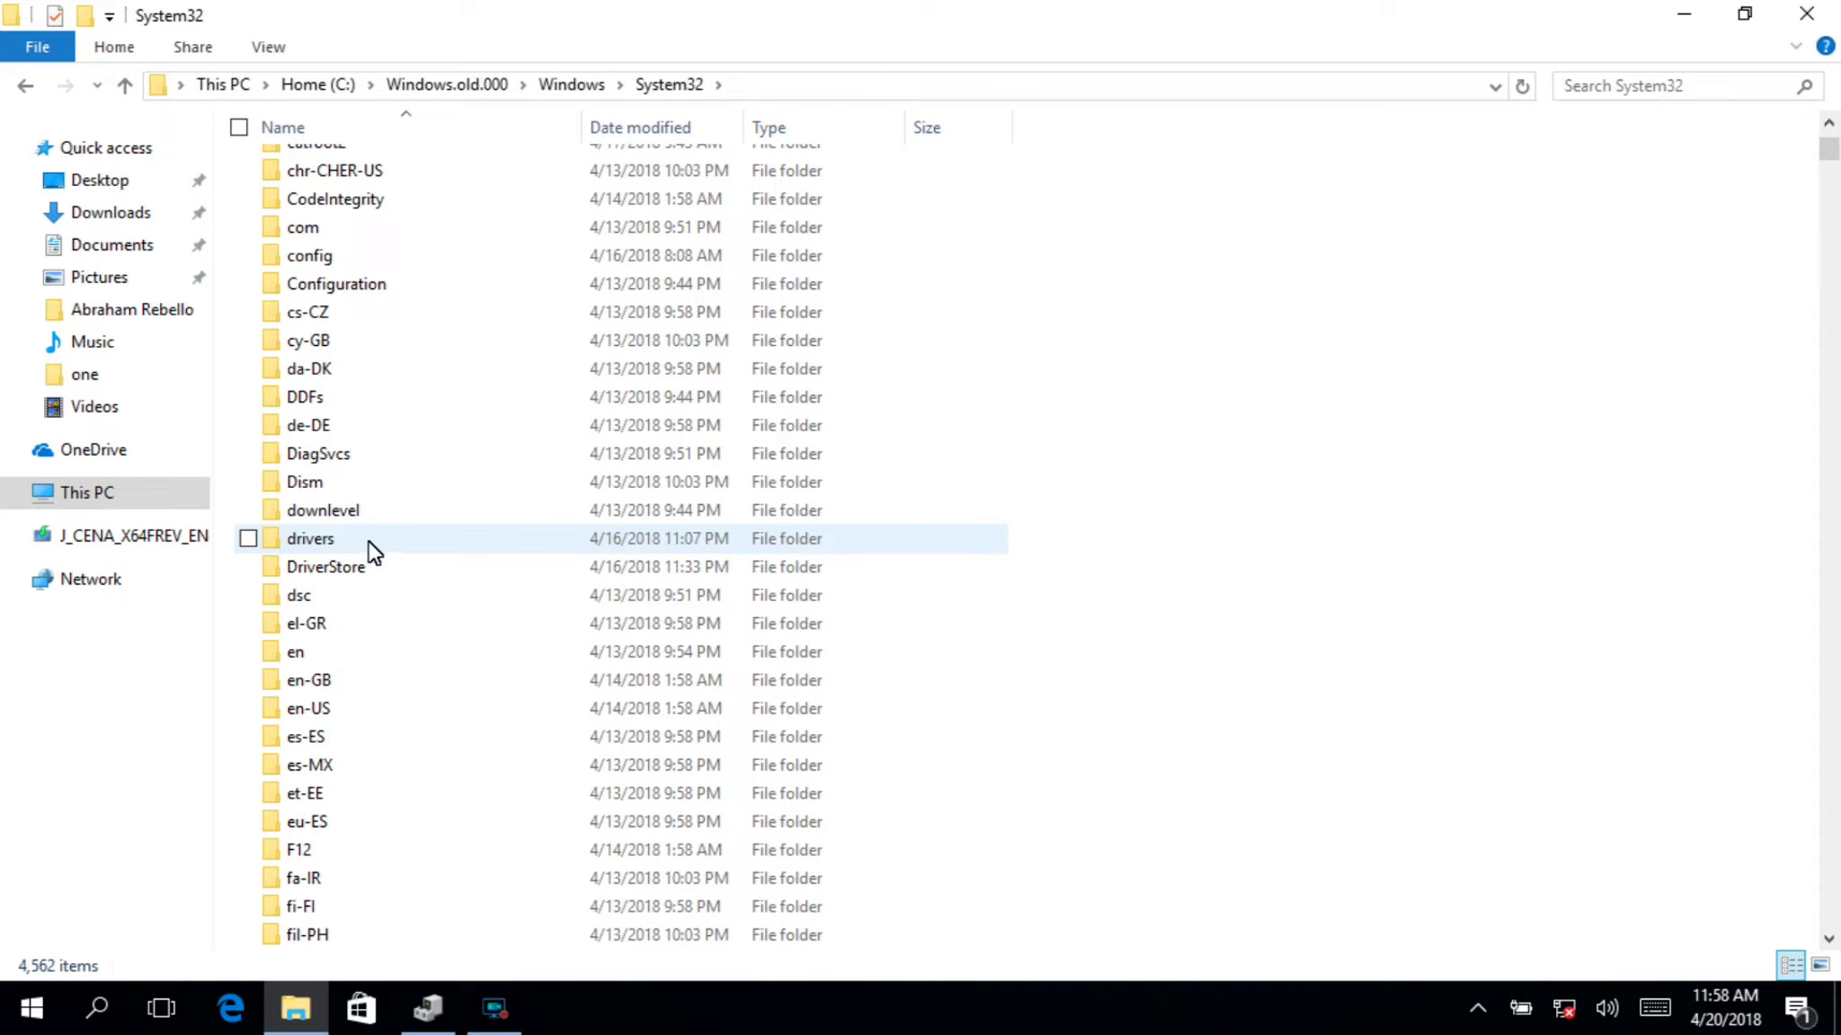
pyautogui.doubleClick(318, 574)
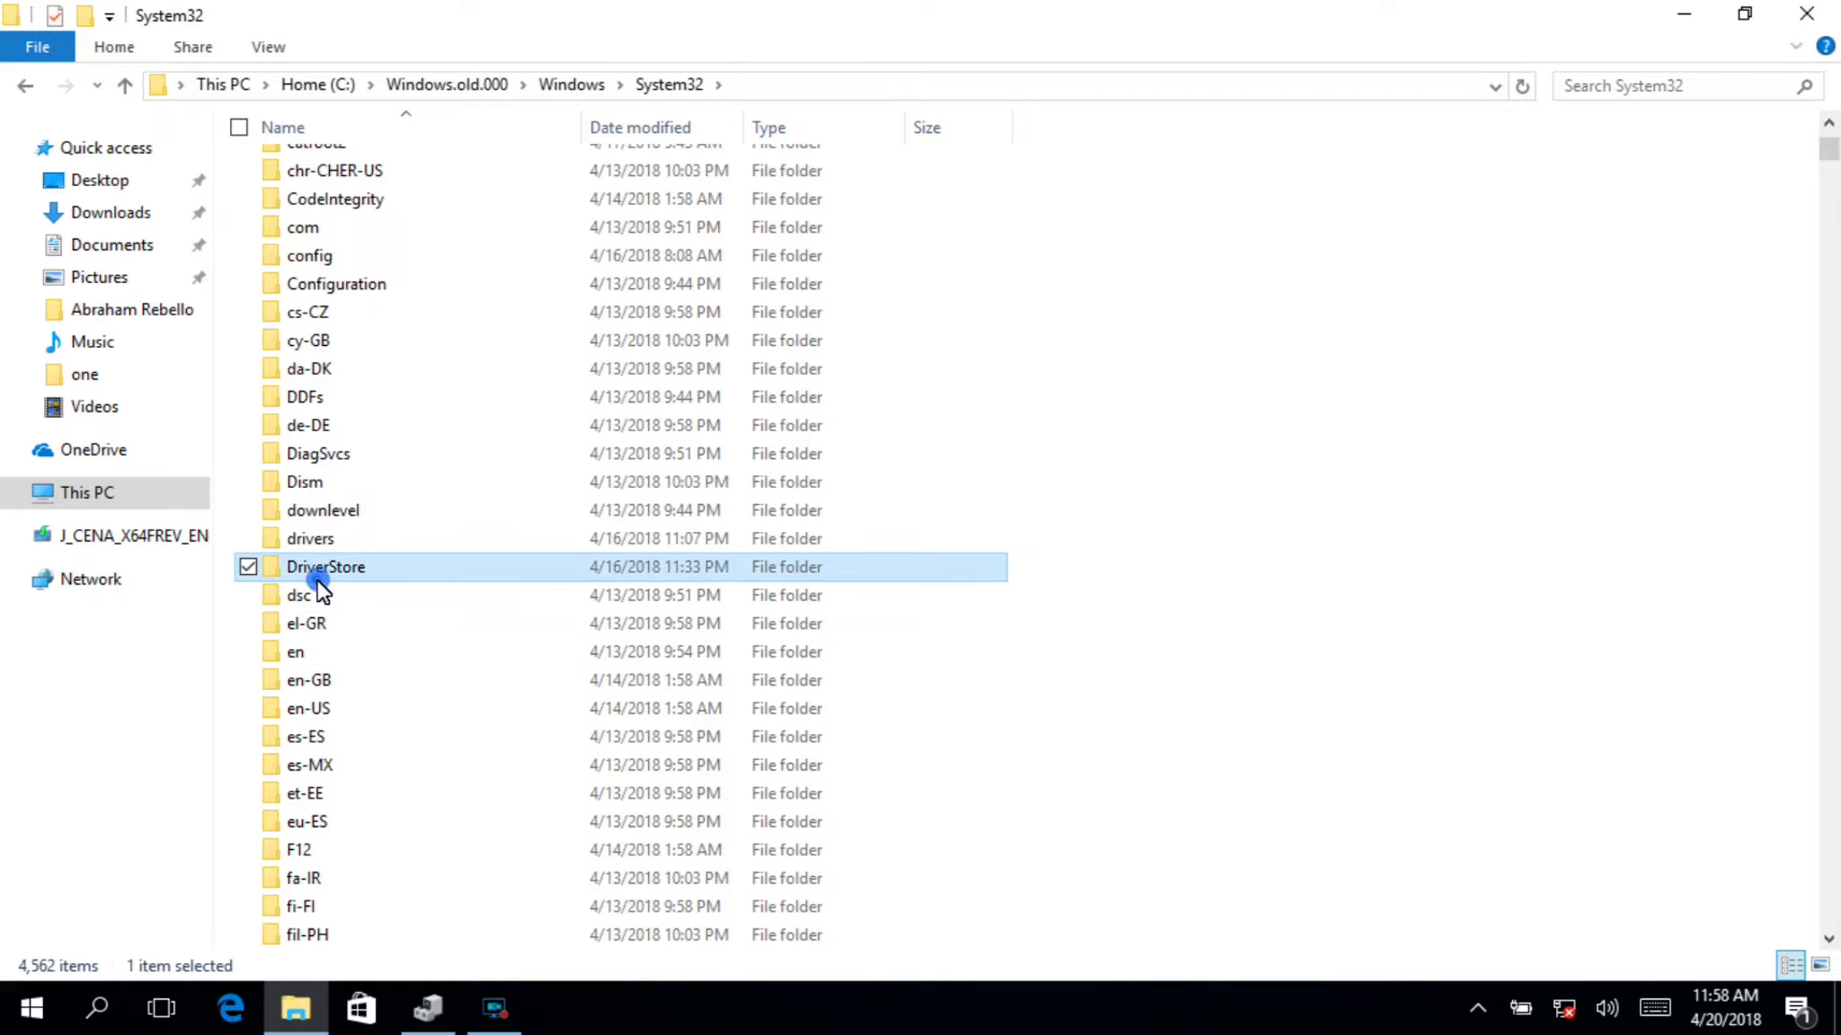
pyautogui.doubleClick(330, 229)
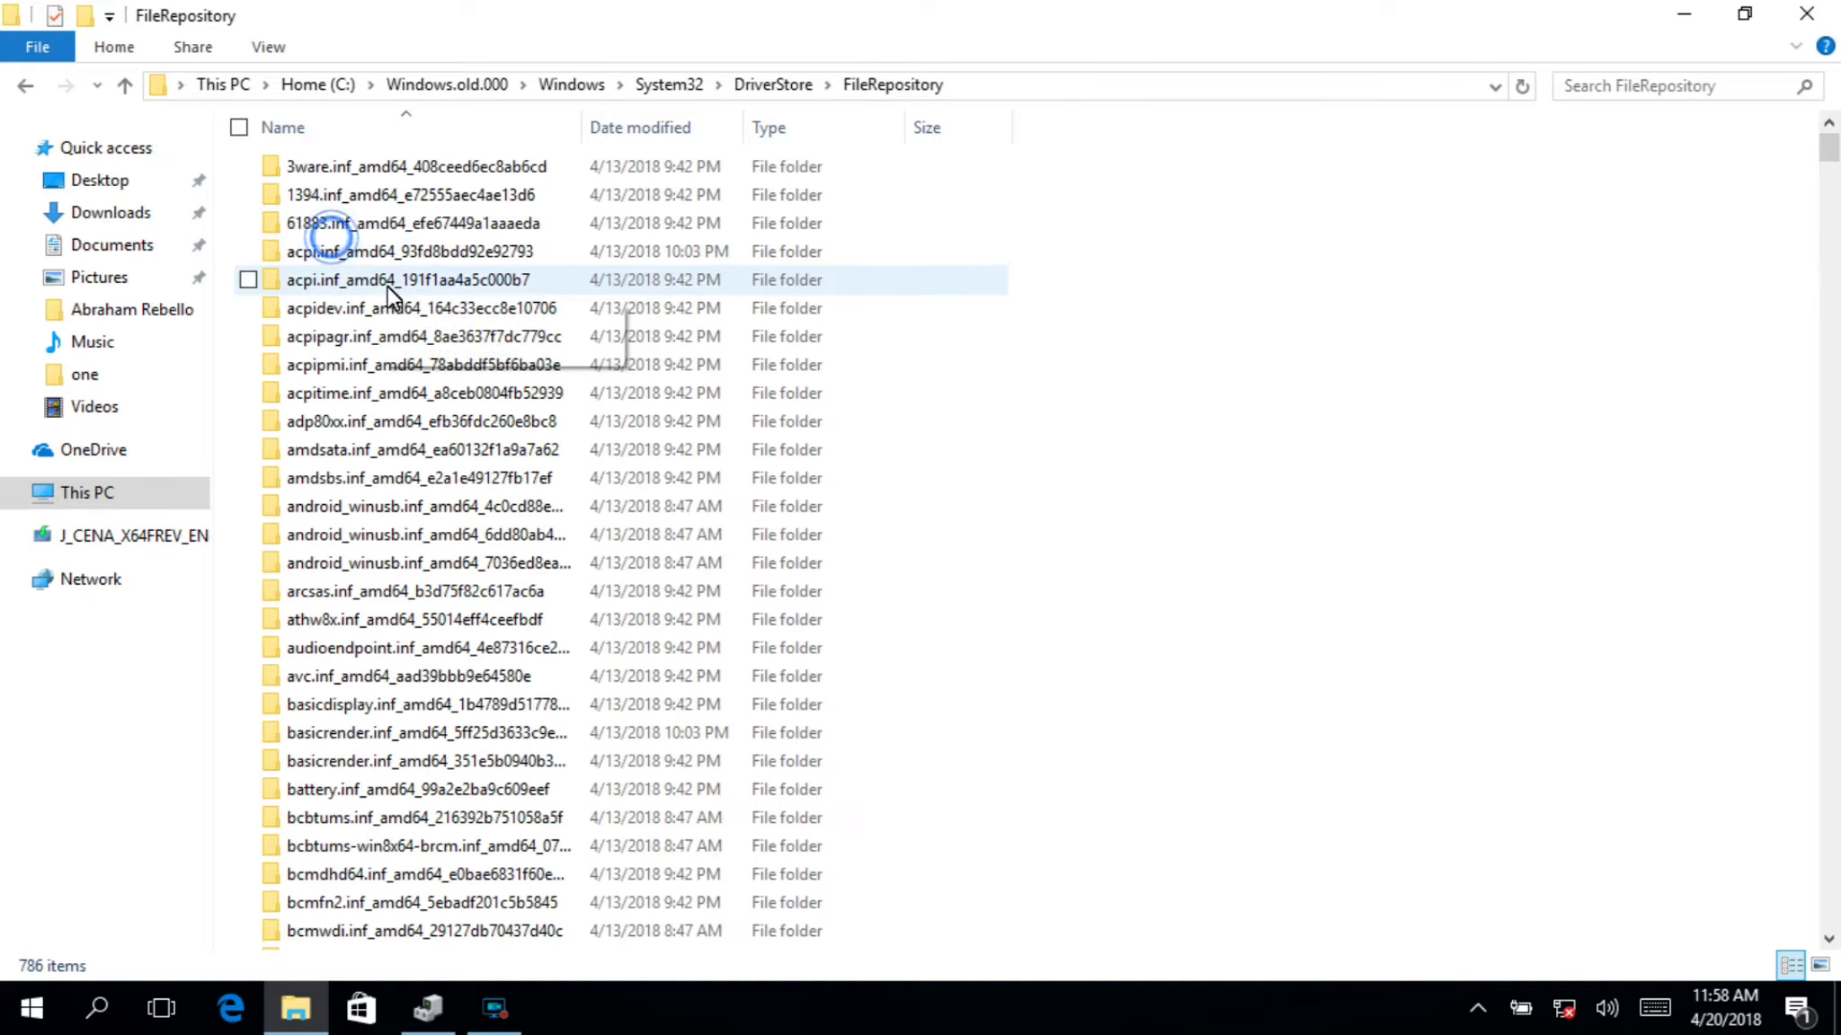
# Step: Copy the full path of the FileRepository folder and minimize the File Explorer window
pyautogui.scroll(-5, 387, 306)
pyautogui.scroll(-20, 395, 319)
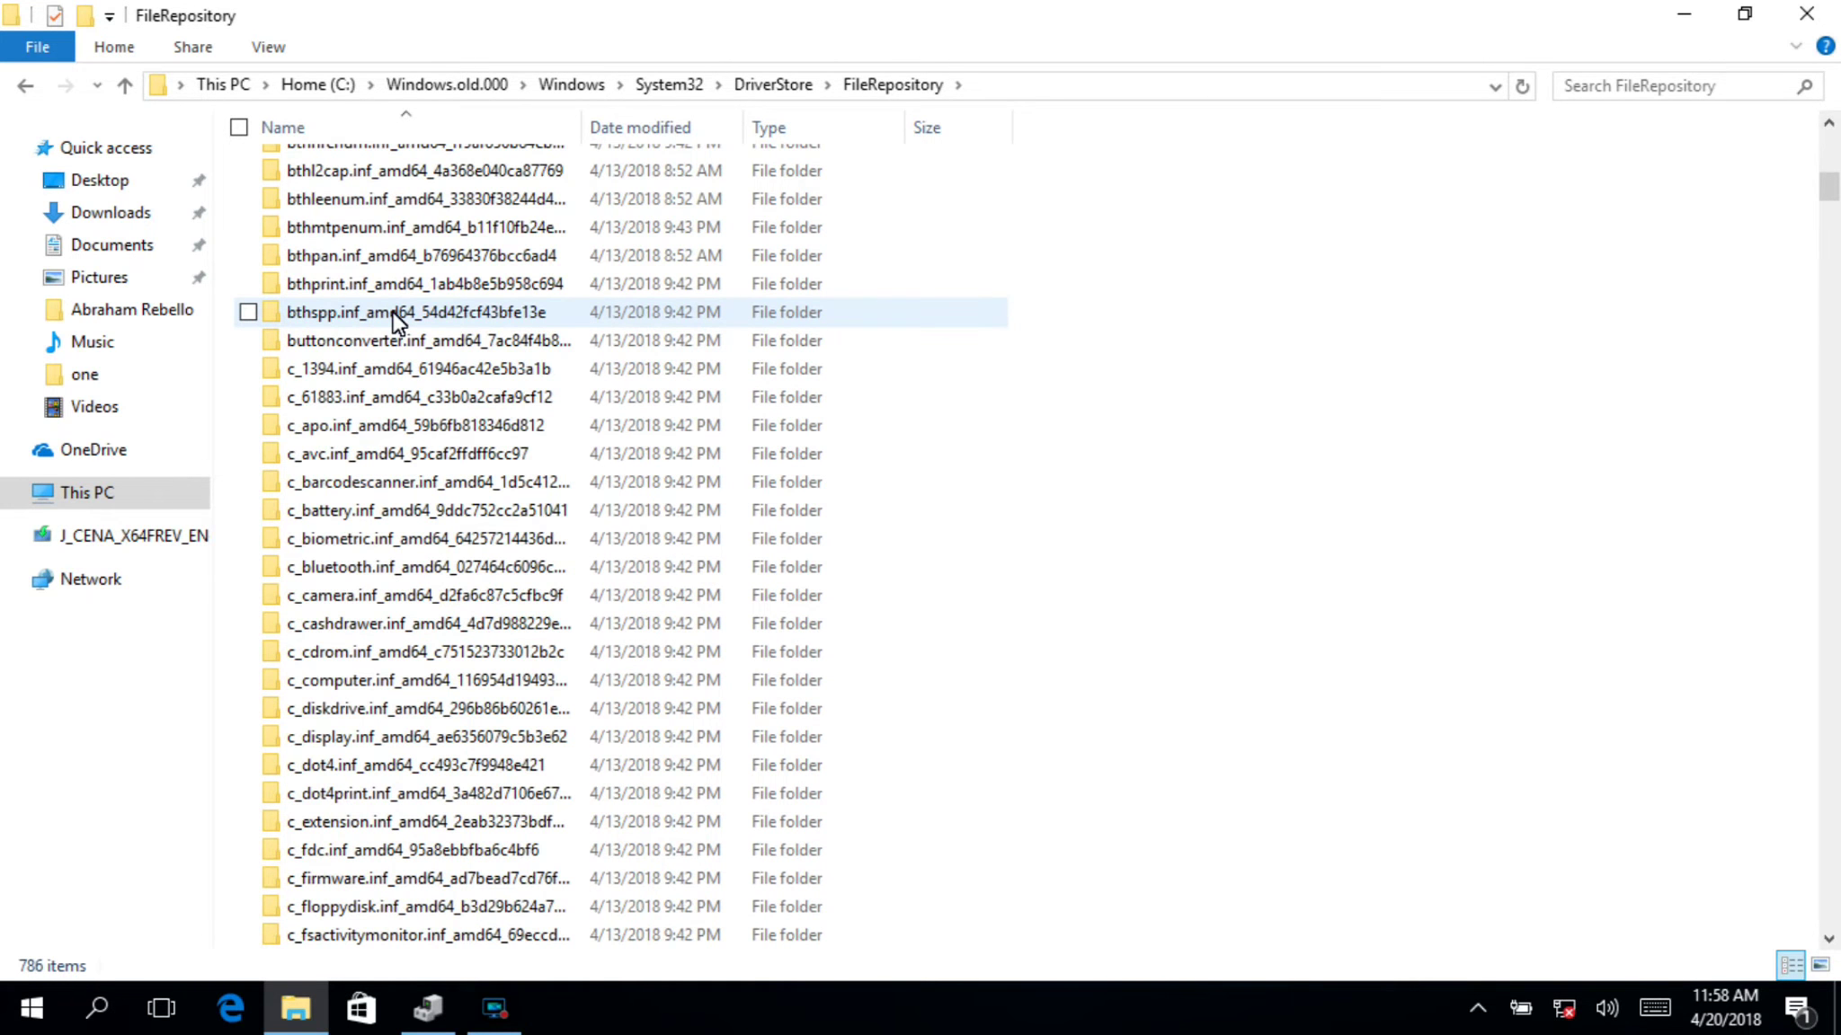
pyautogui.click(1087, 89)
pyautogui.rightClick(535, 90)
pyautogui.click(400, 177)
pyautogui.click(1706, 16)
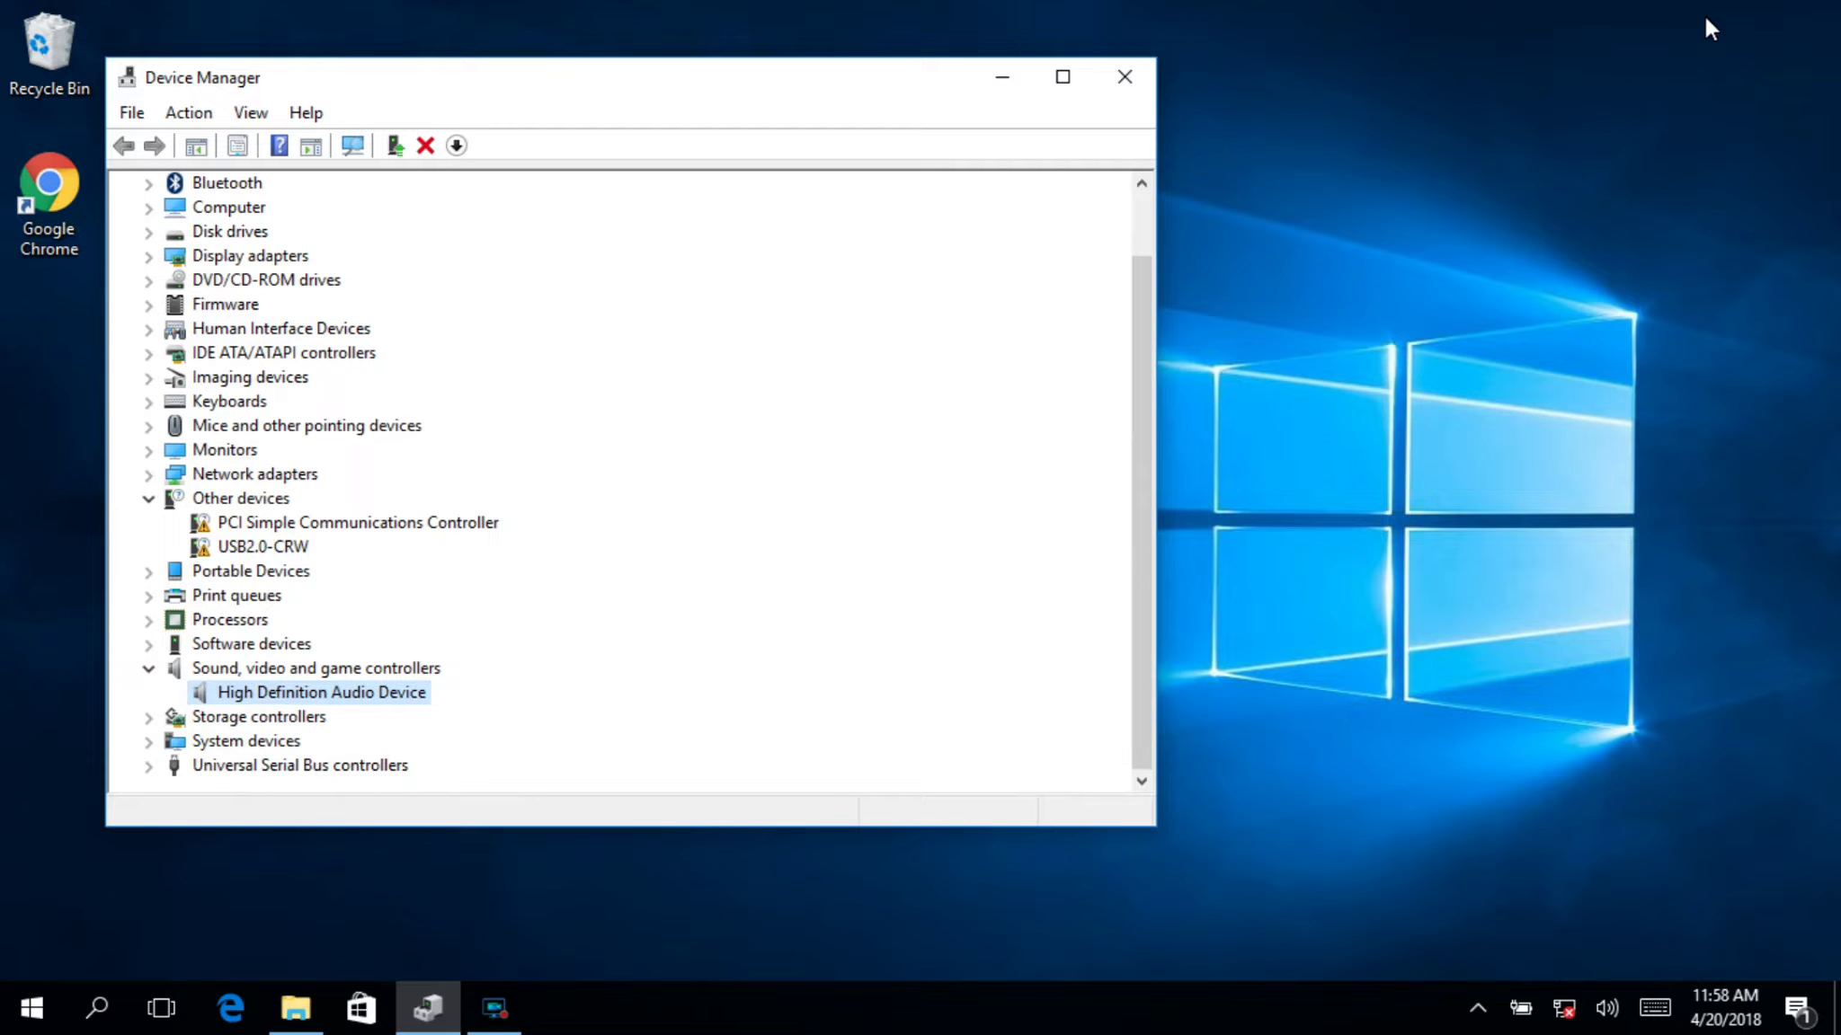
# Step: Start a driver software update for the PCI Simple Communications Controller and check the computer's network connection status
pyautogui.press('Up')
pyautogui.press('Up')
pyautogui.press('Up')
pyautogui.press('Up')
pyautogui.press('Up')
pyautogui.press('Up')
pyautogui.press('Up')
pyautogui.hotkey('shift', 'F10')
pyautogui.press('Down')
pyautogui.press('Return')
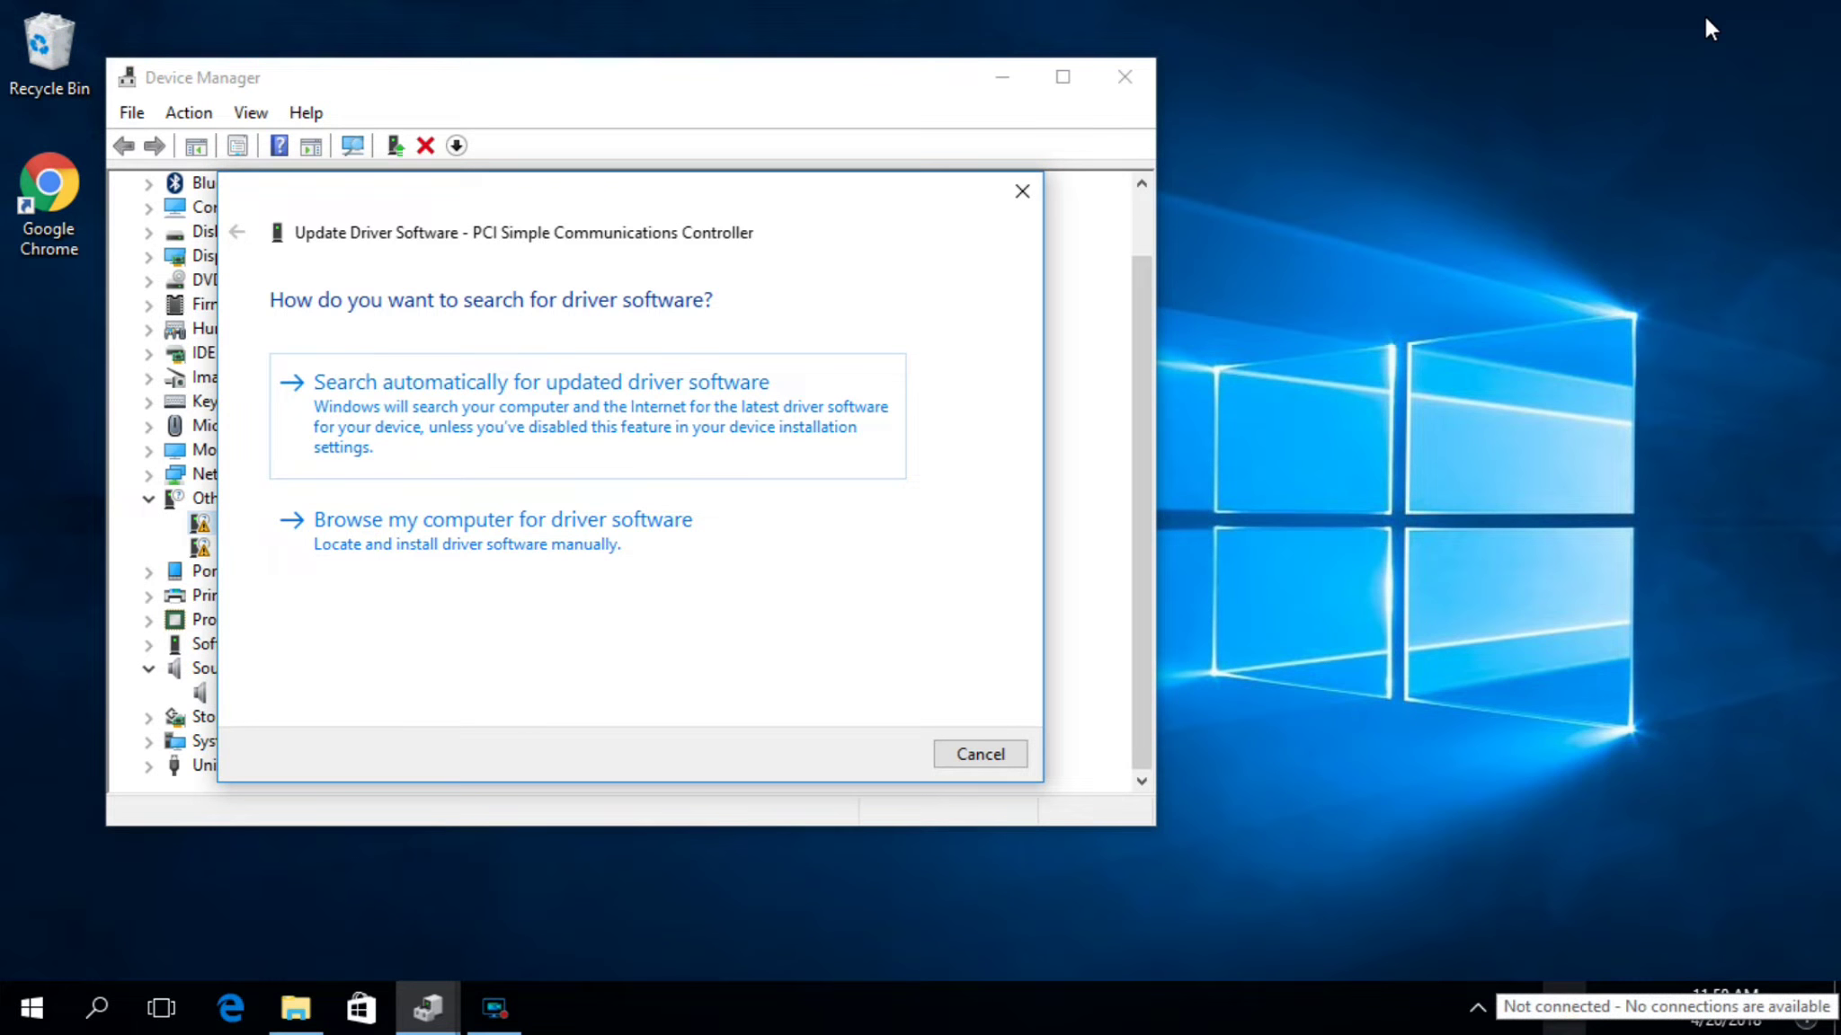
pyautogui.click(1561, 1016)
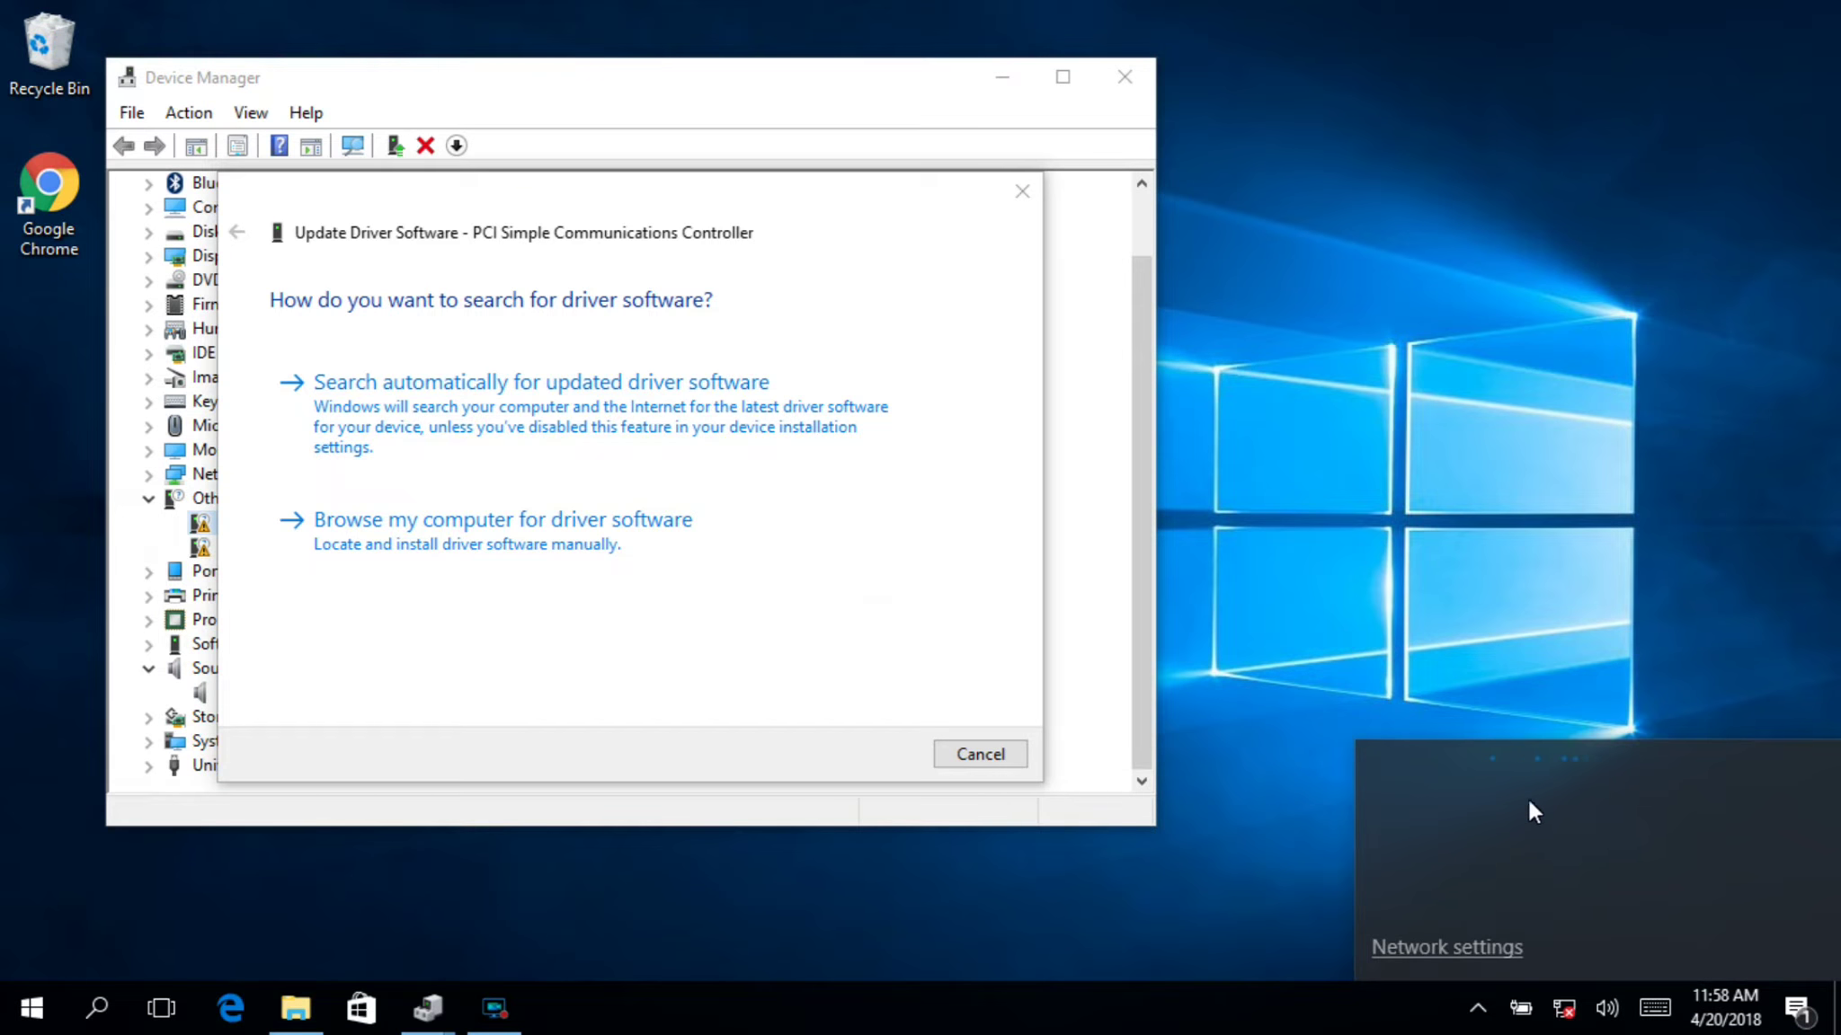
pyautogui.click(1454, 917)
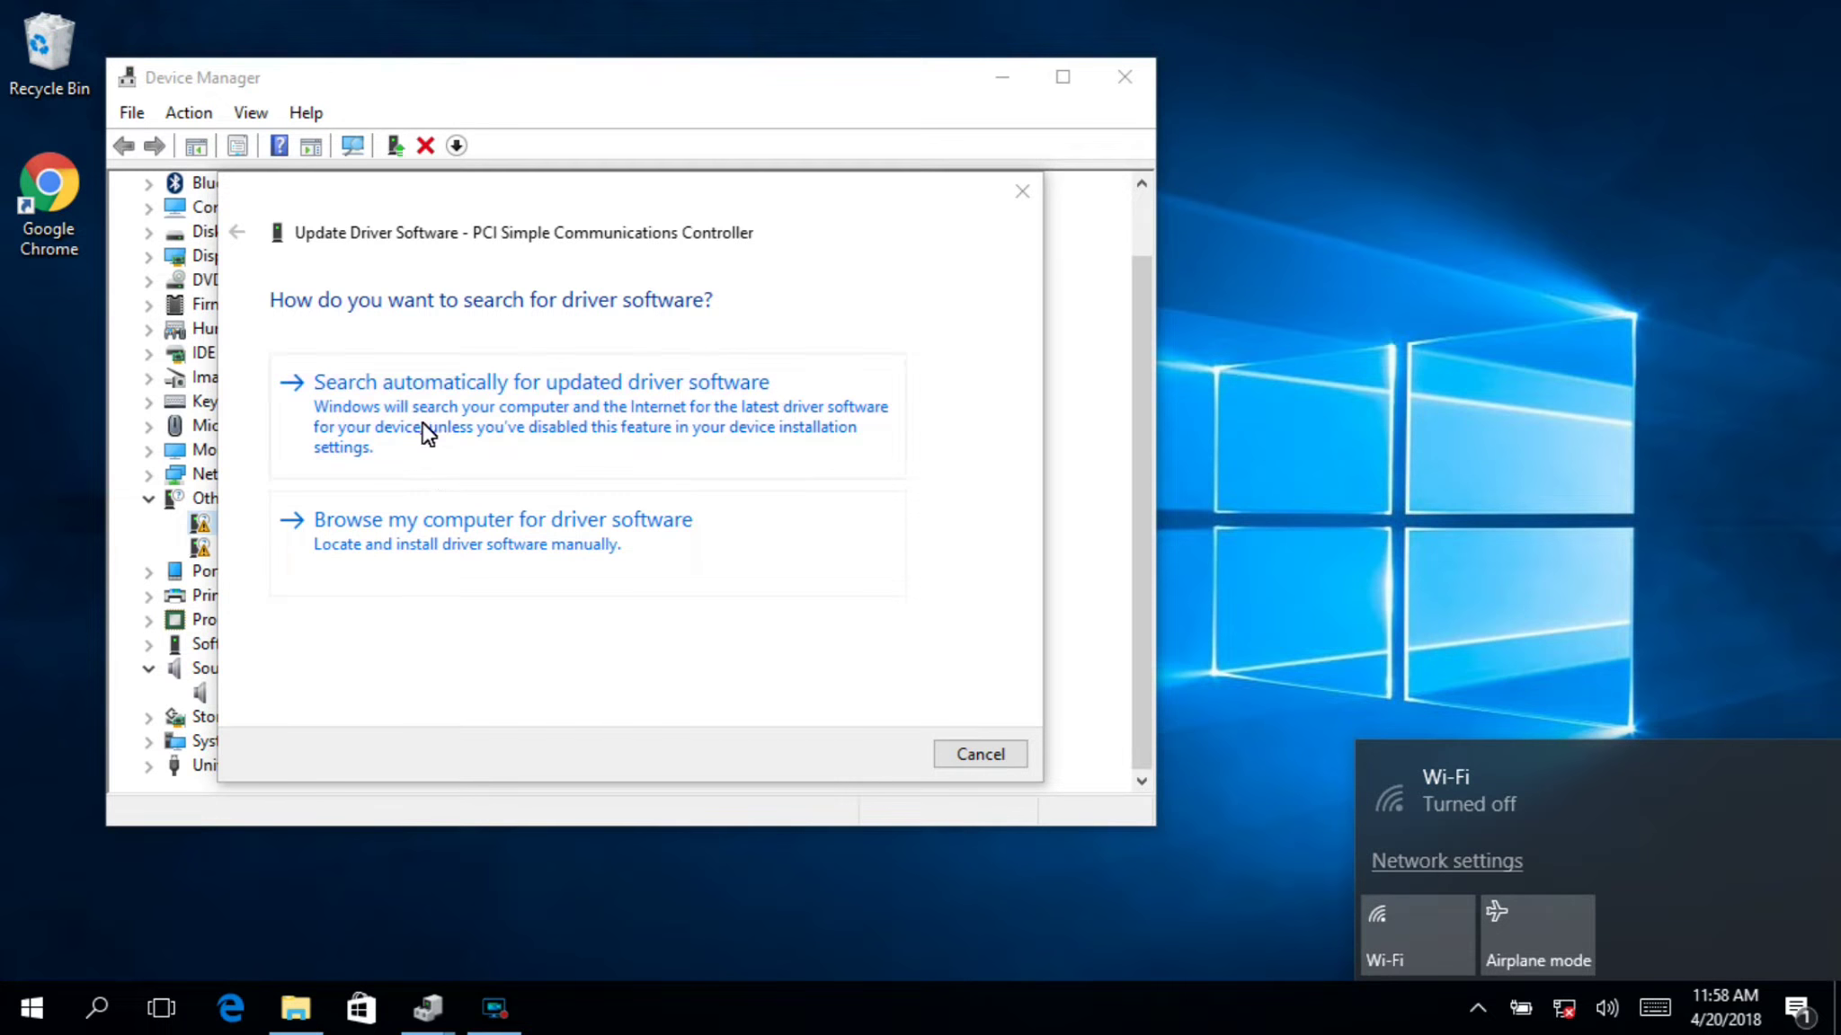
# Step: Install the controller's driver from the local Windows.old.000\Windows\System32\DriverStore\FileRepository folder, including subfolders, and close the wizard
pyautogui.click(420, 539)
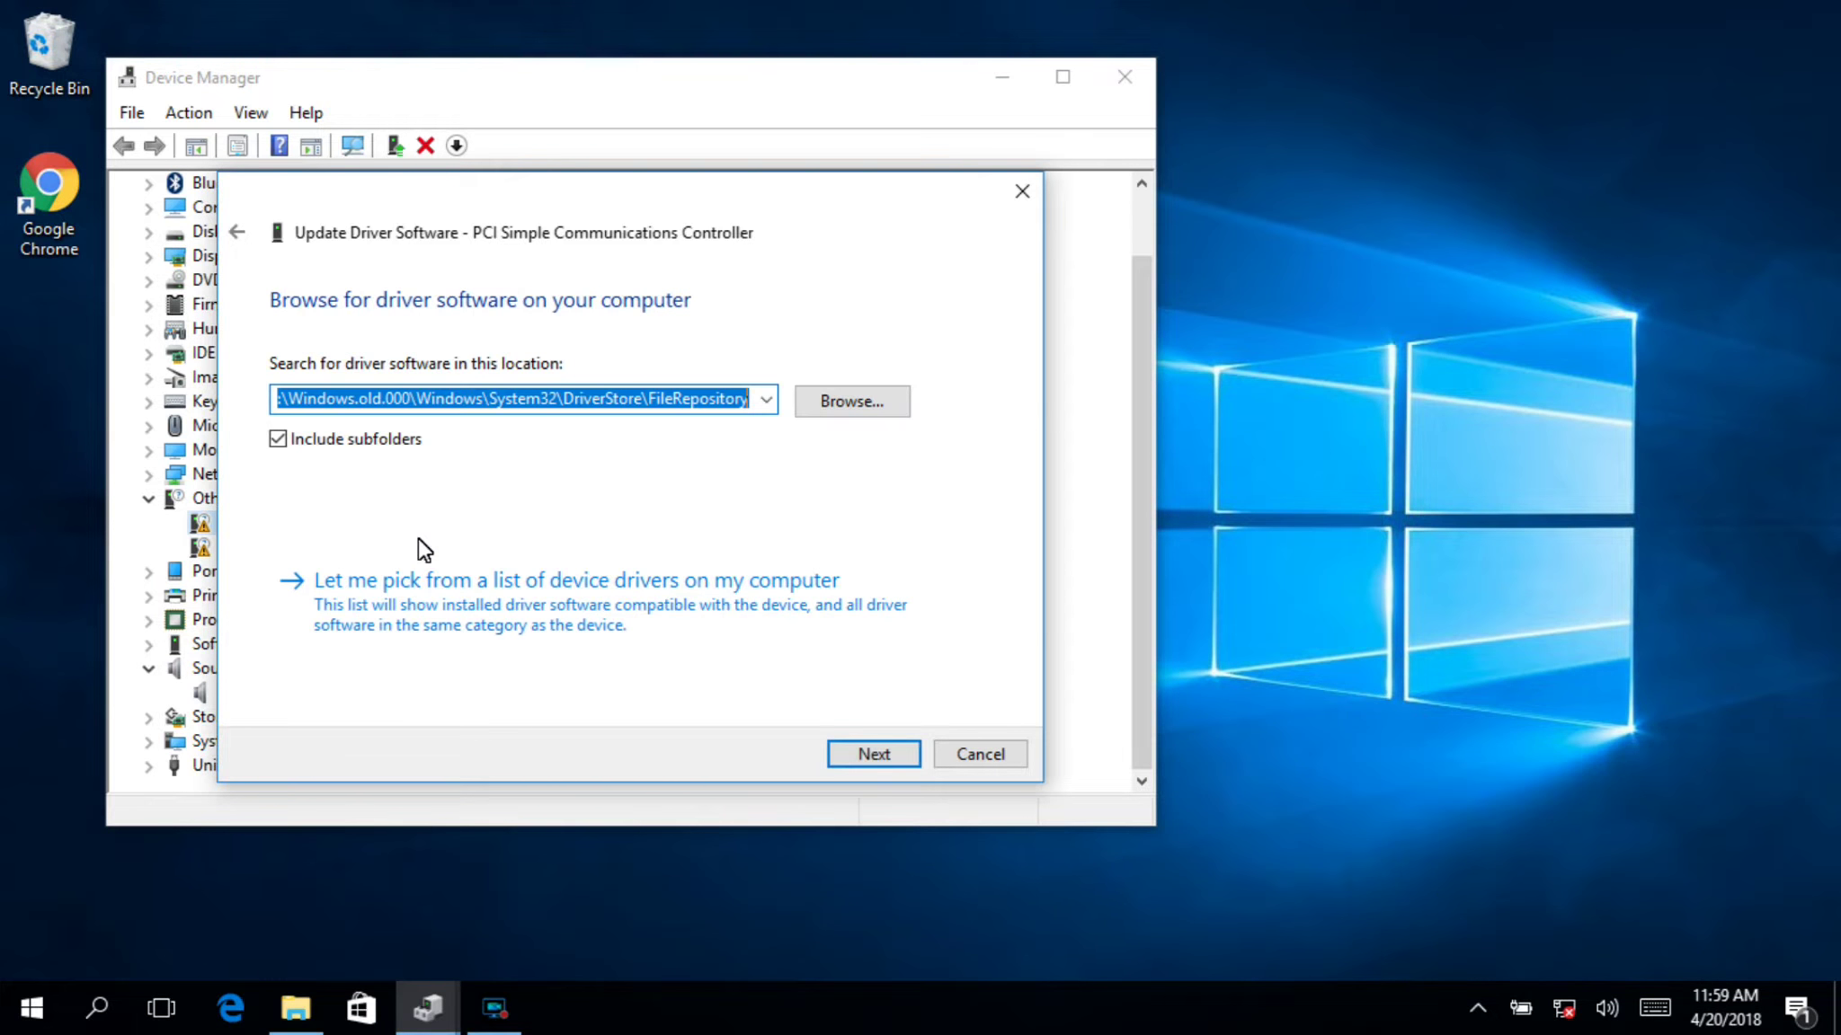
pyautogui.press('Return')
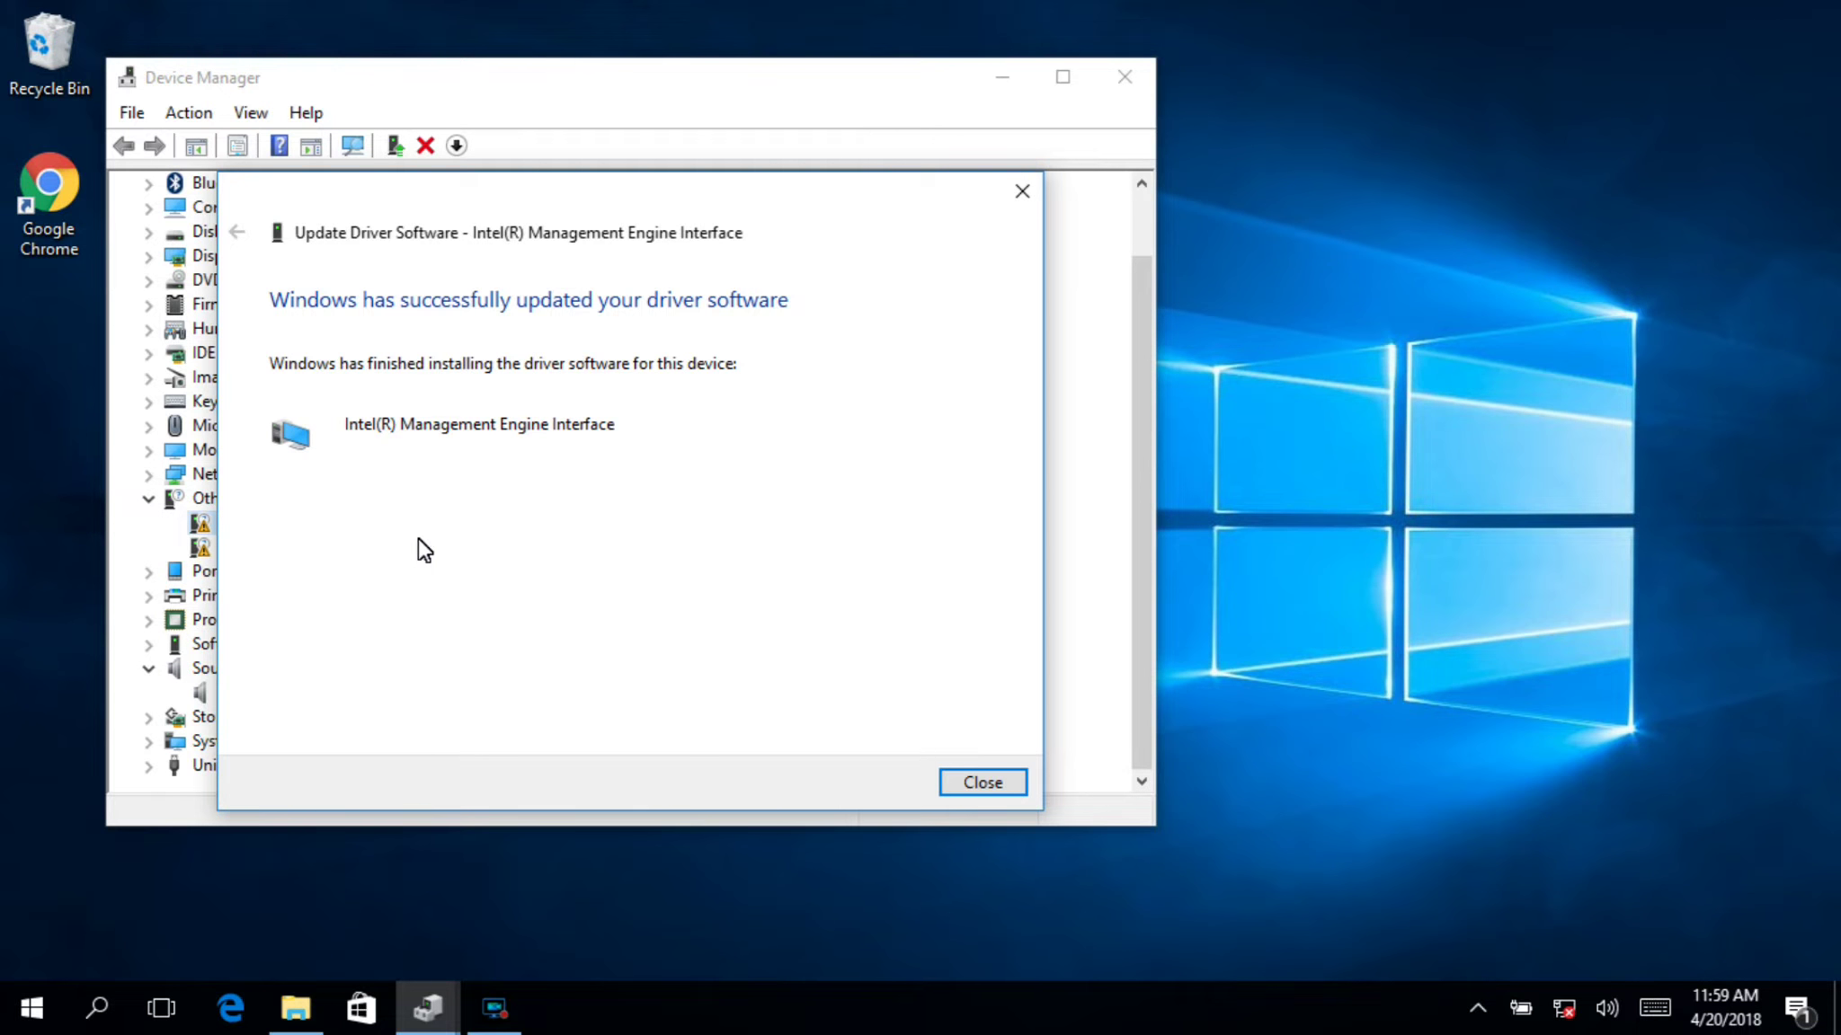
pyautogui.press('Return')
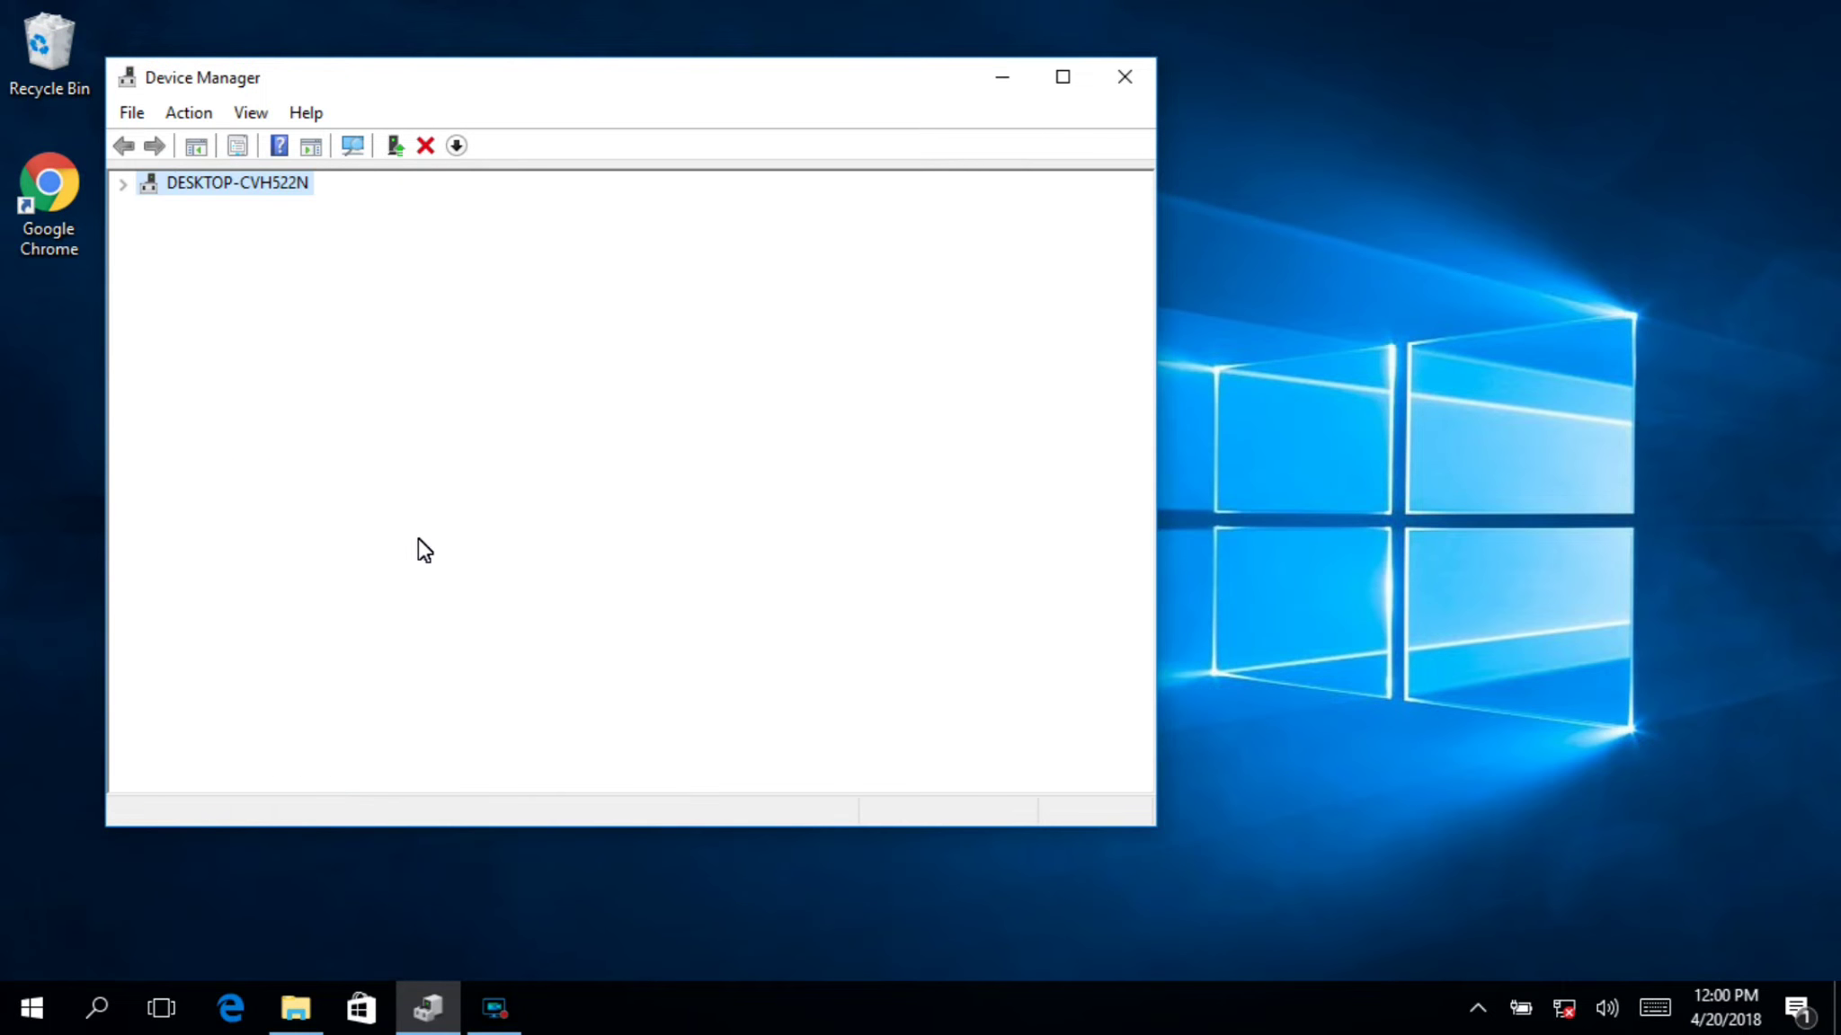
# Step: Start a driver update for USB2.0-CRW, try the automatic driver search, and return to the search method choice
pyautogui.scroll(6, 422, 548)
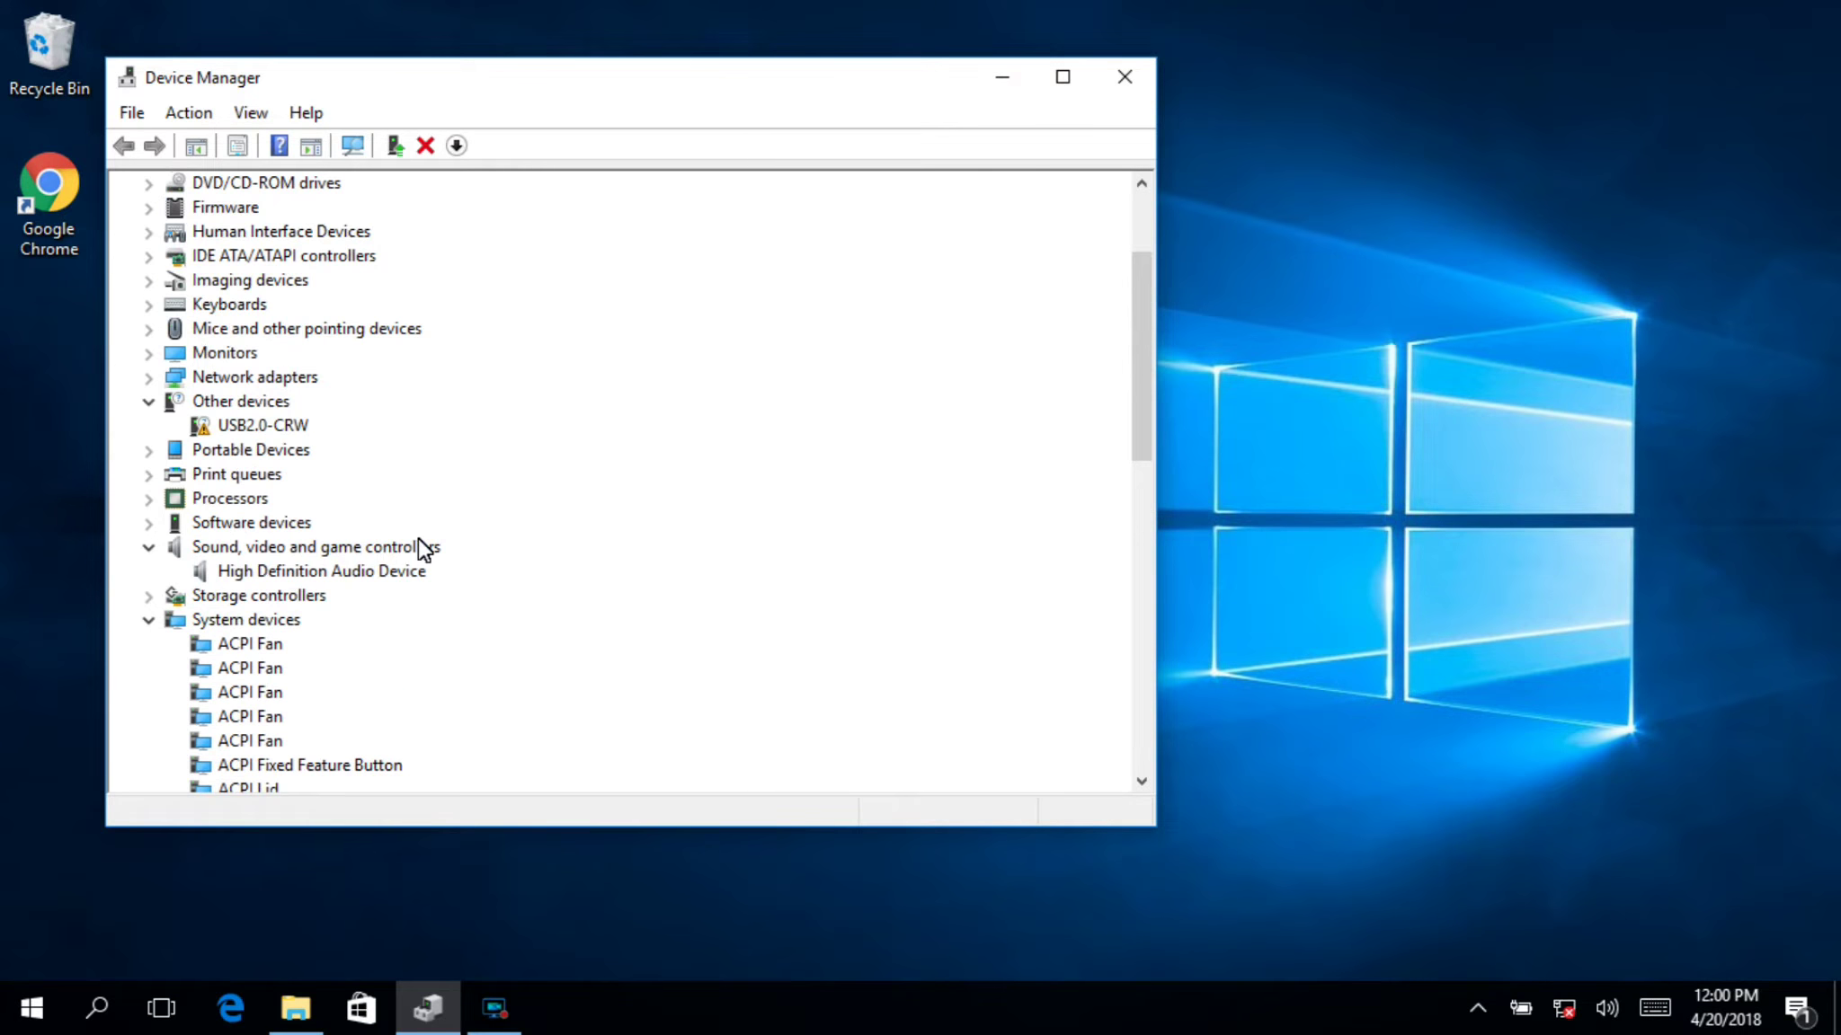
pyautogui.hotkey('shift', 'F10')
pyautogui.press('Return')
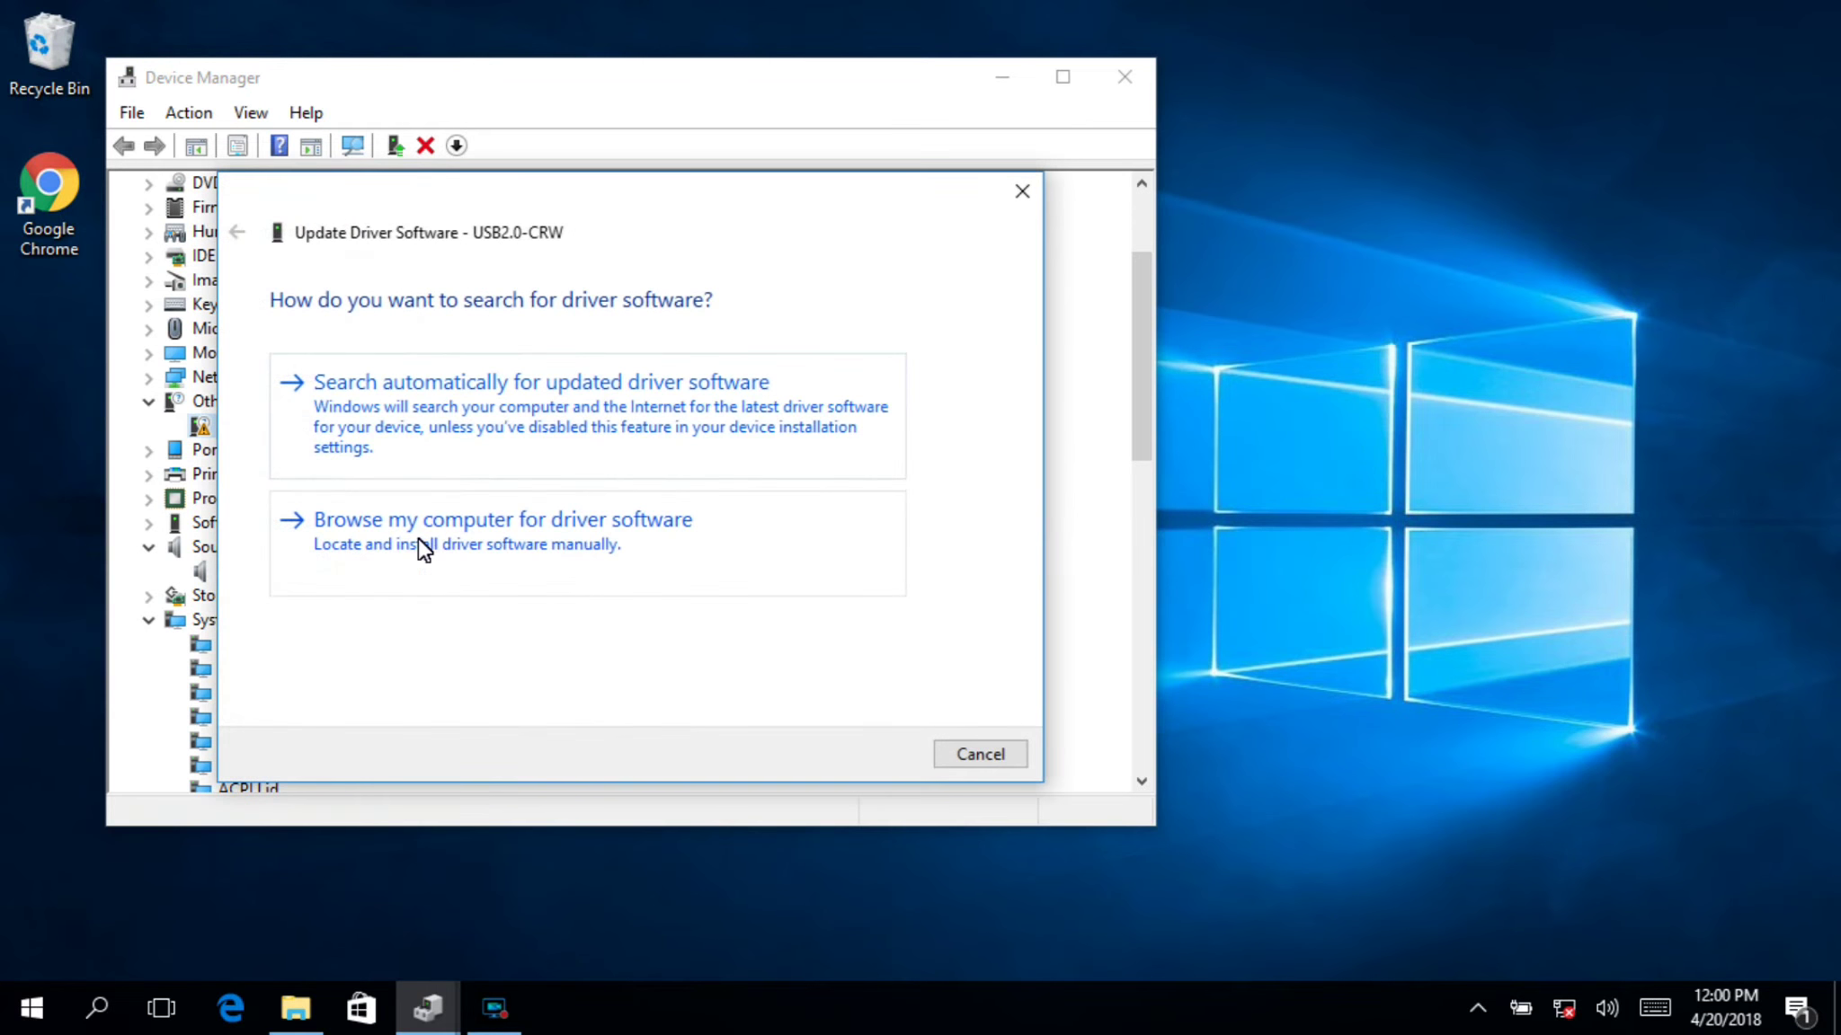
pyautogui.press('Return')
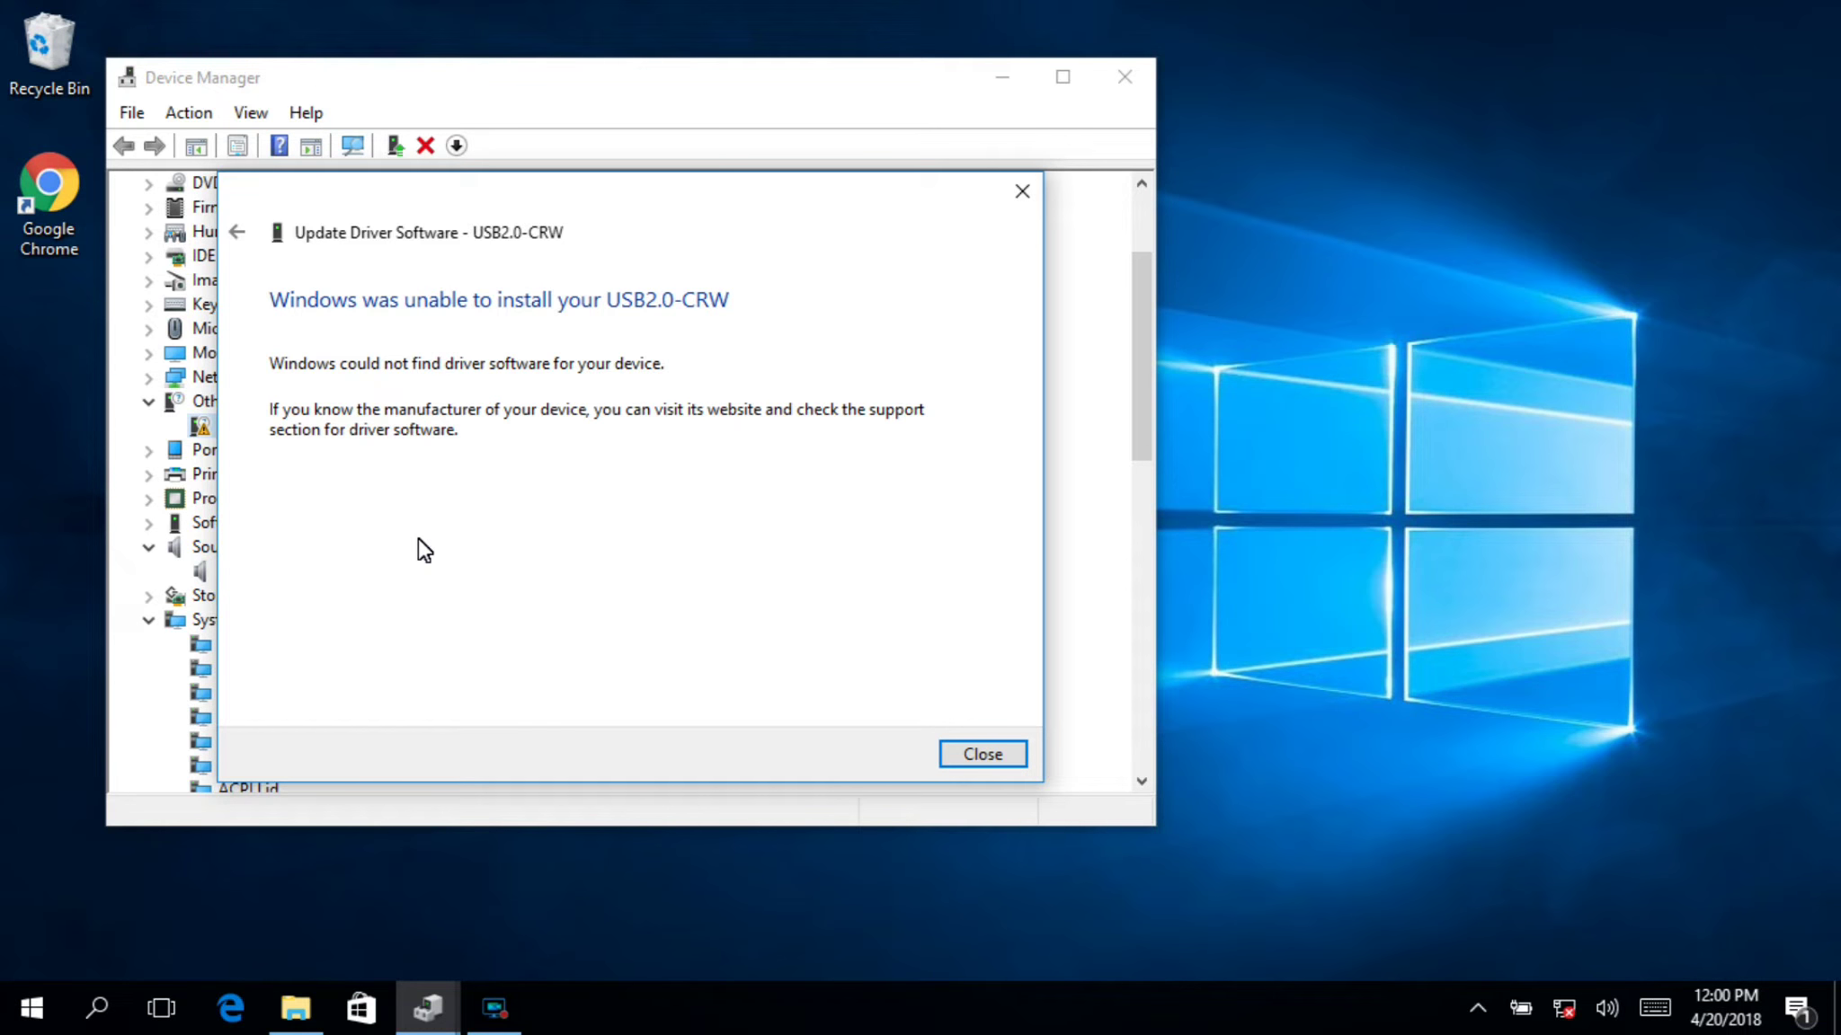
pyautogui.hotkey('alt', 'Left')
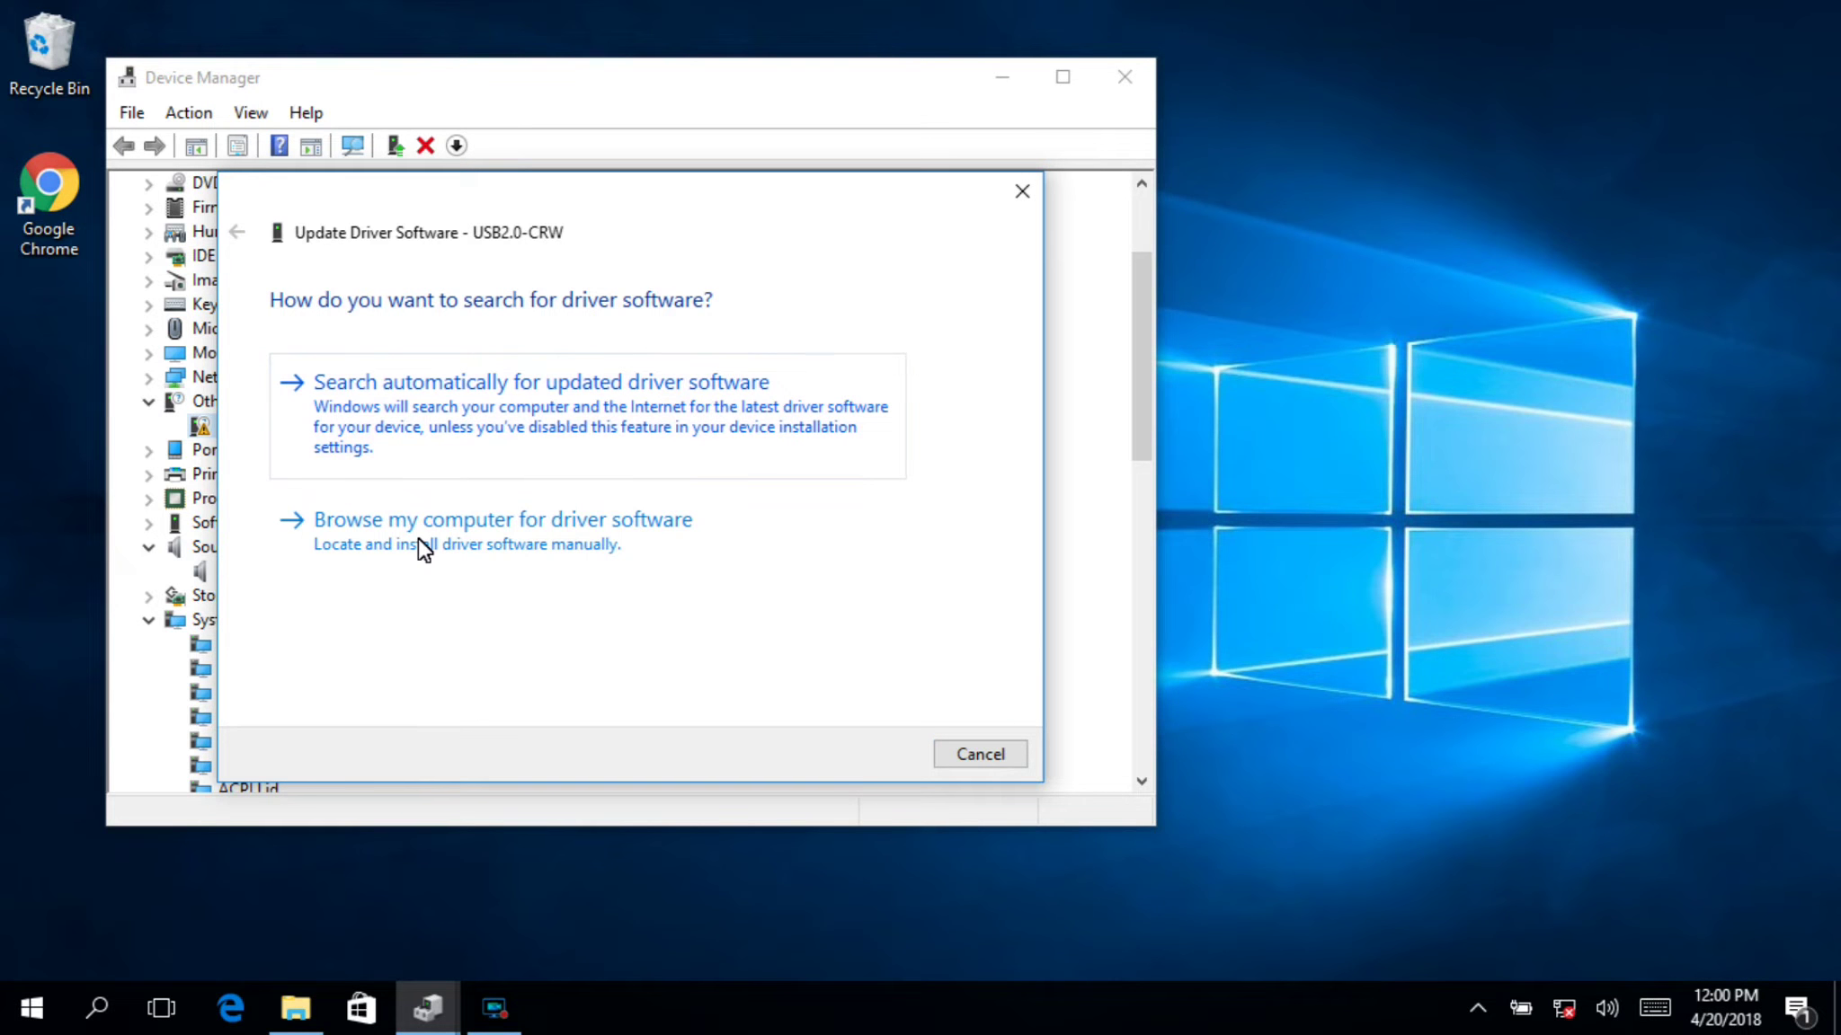
# Step: Install the USB2.0-CRW driver from the local Windows.old.000\Windows\System32\DriverStore\FileRepository folder, including subfolders
pyautogui.click(424, 548)
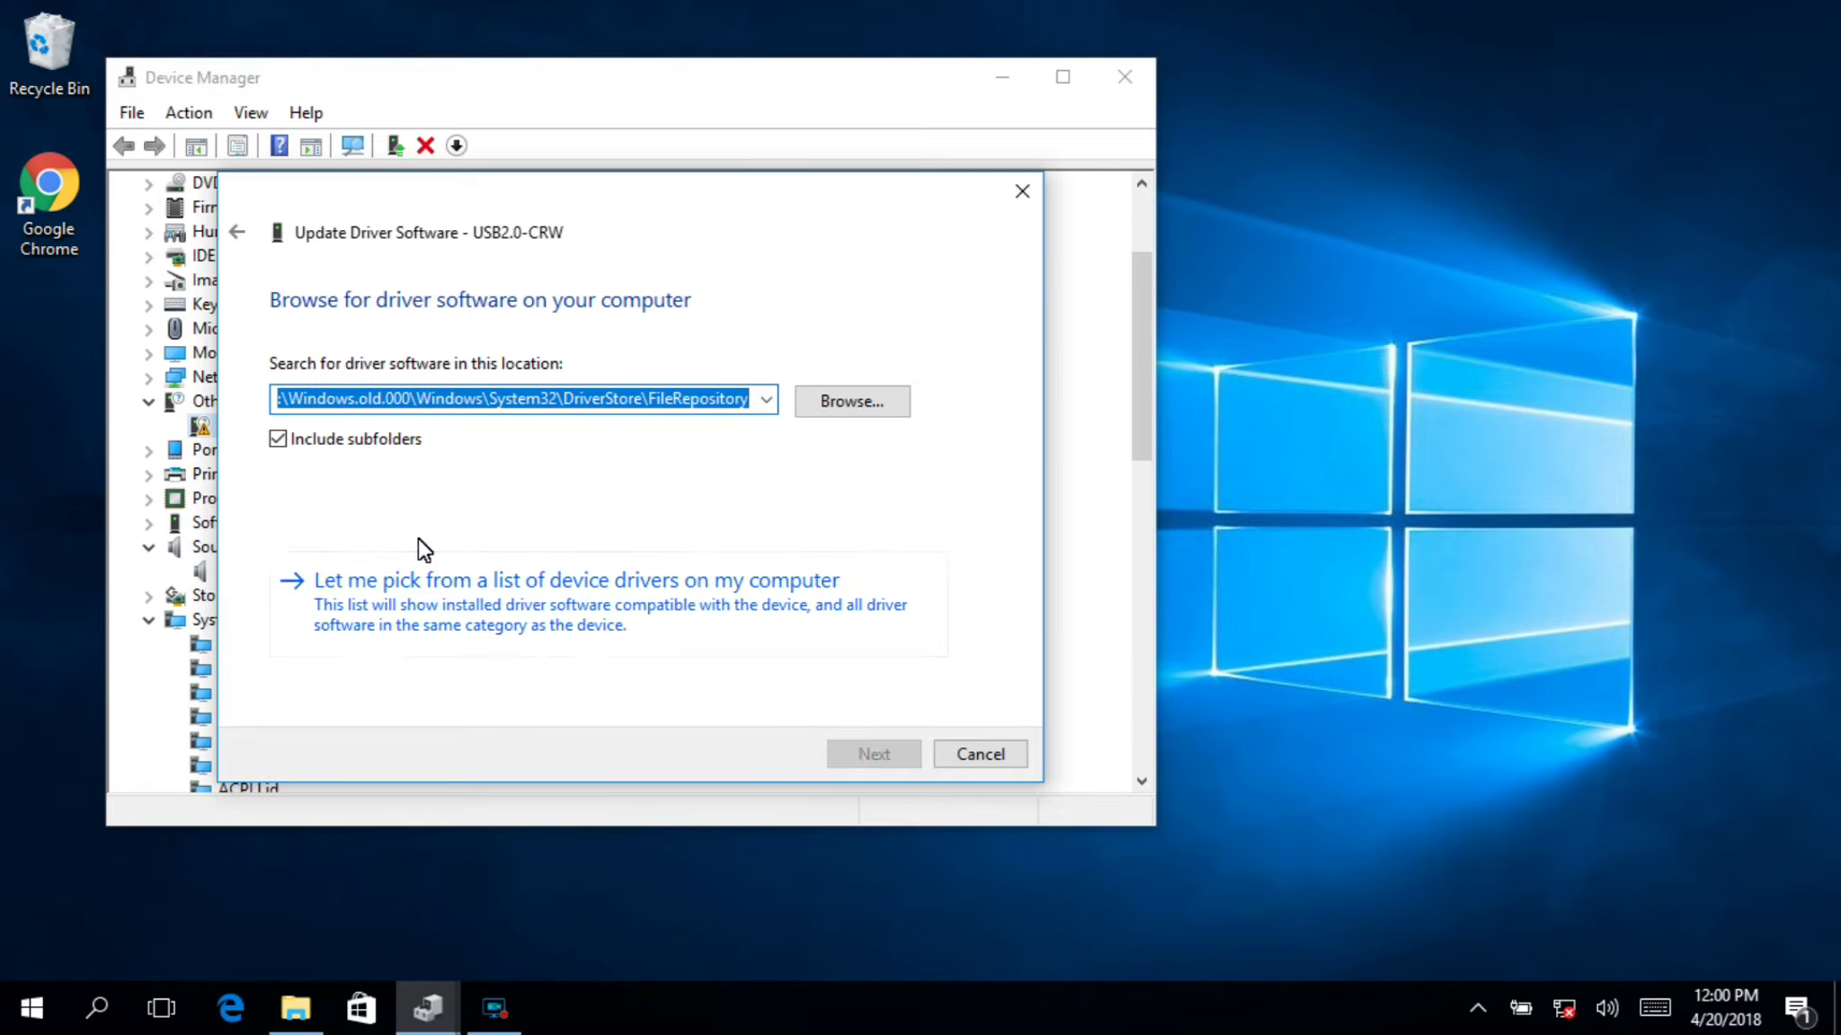
pyautogui.press('Return')
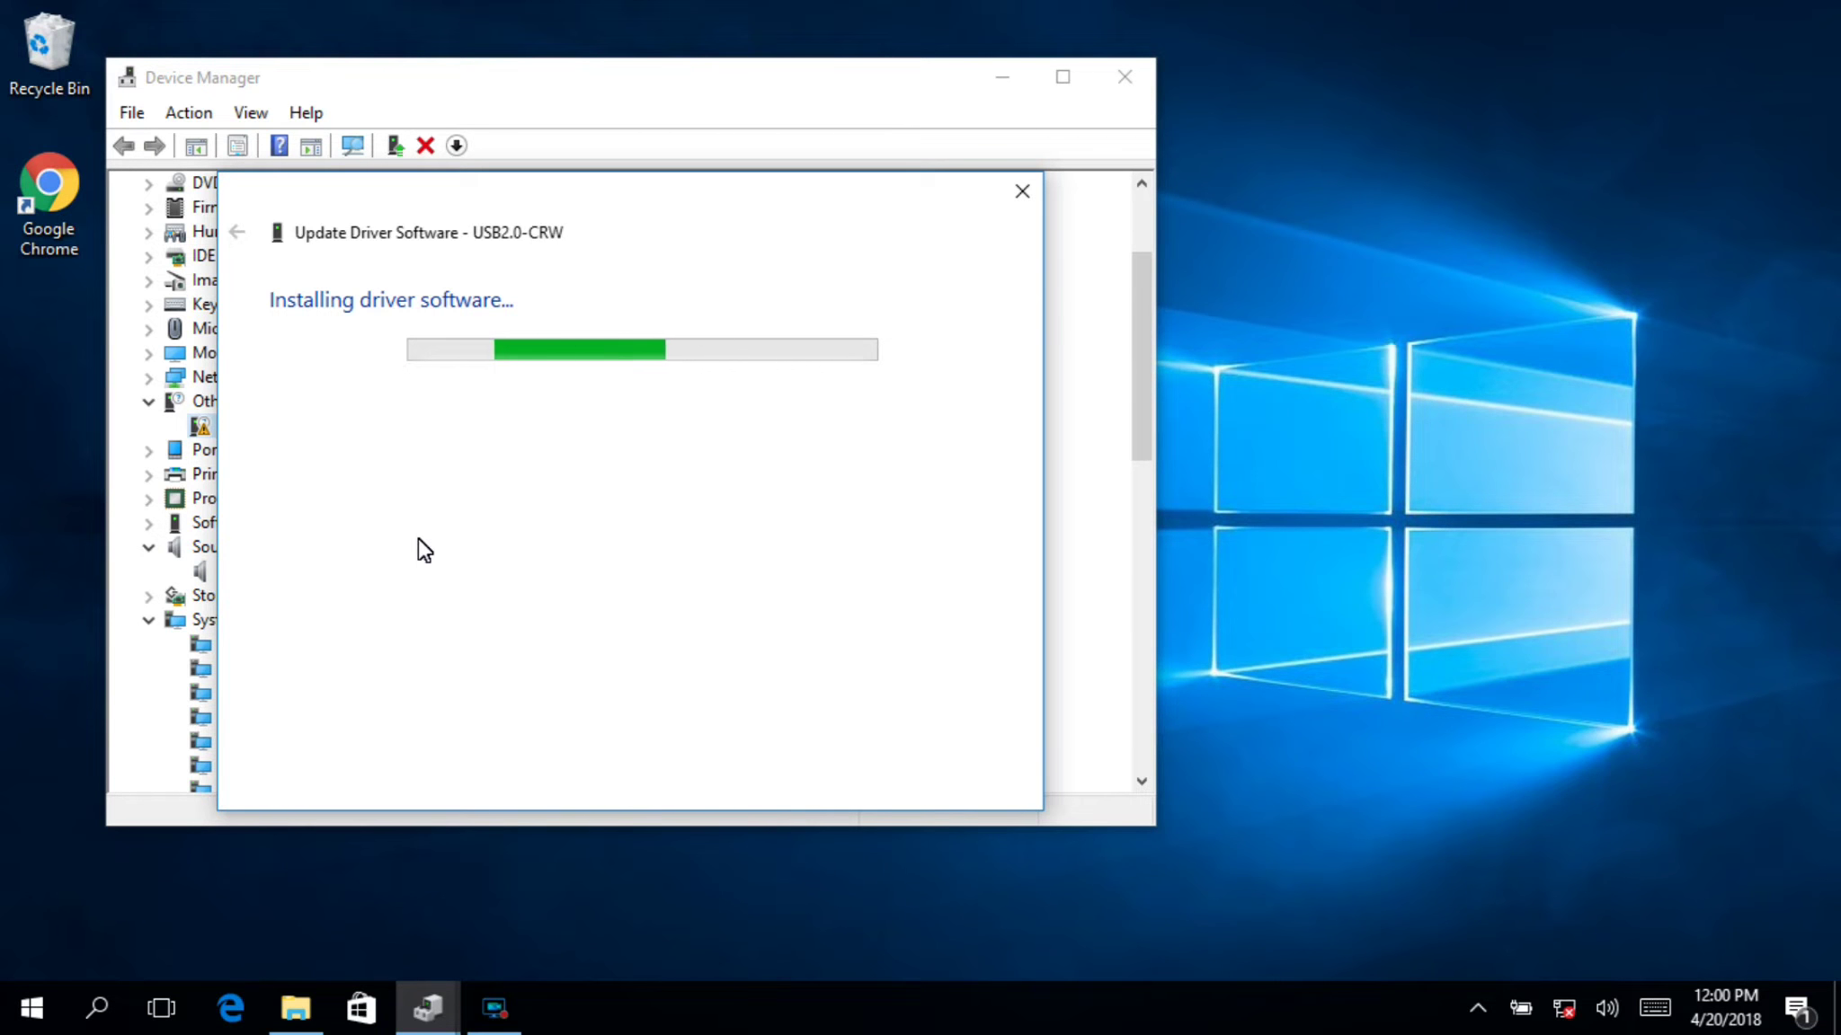
pyautogui.press('Return')
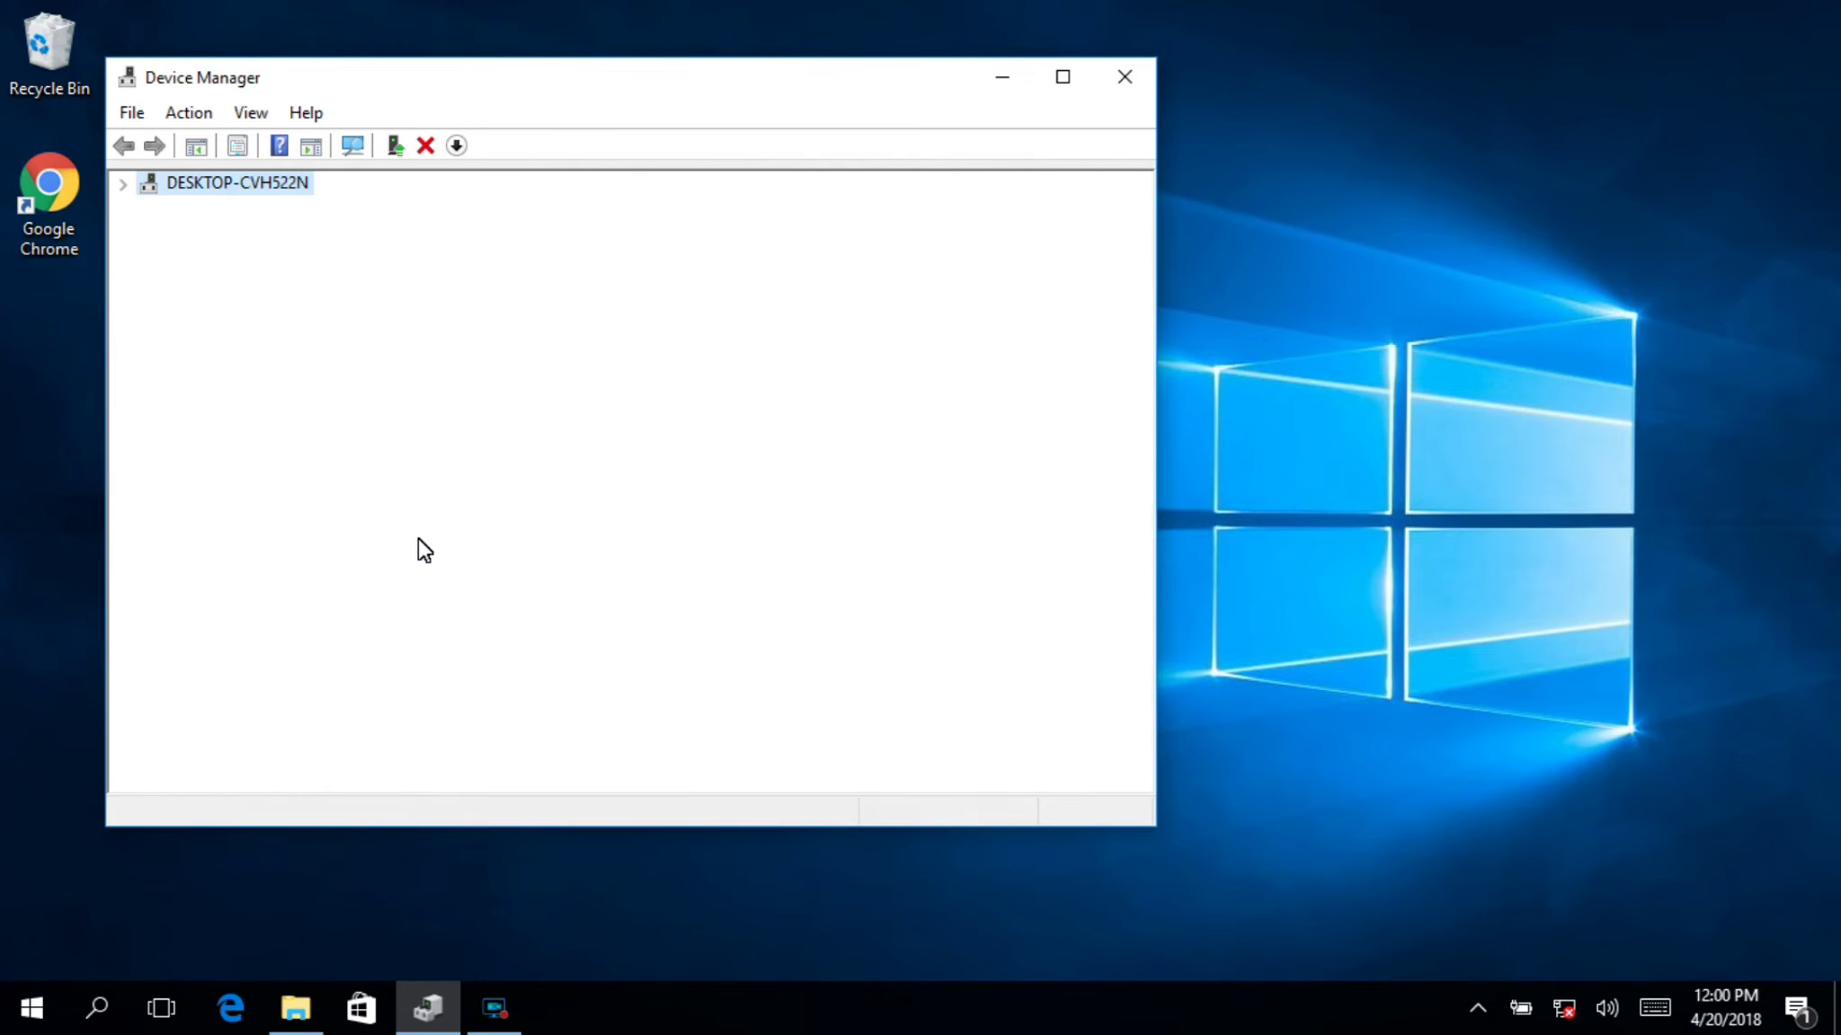
# Step: Update the High Definition Audio Device driver by browsing the computer, using the old Windows FileRepository folder as the source
pyautogui.scroll(10, 422, 548)
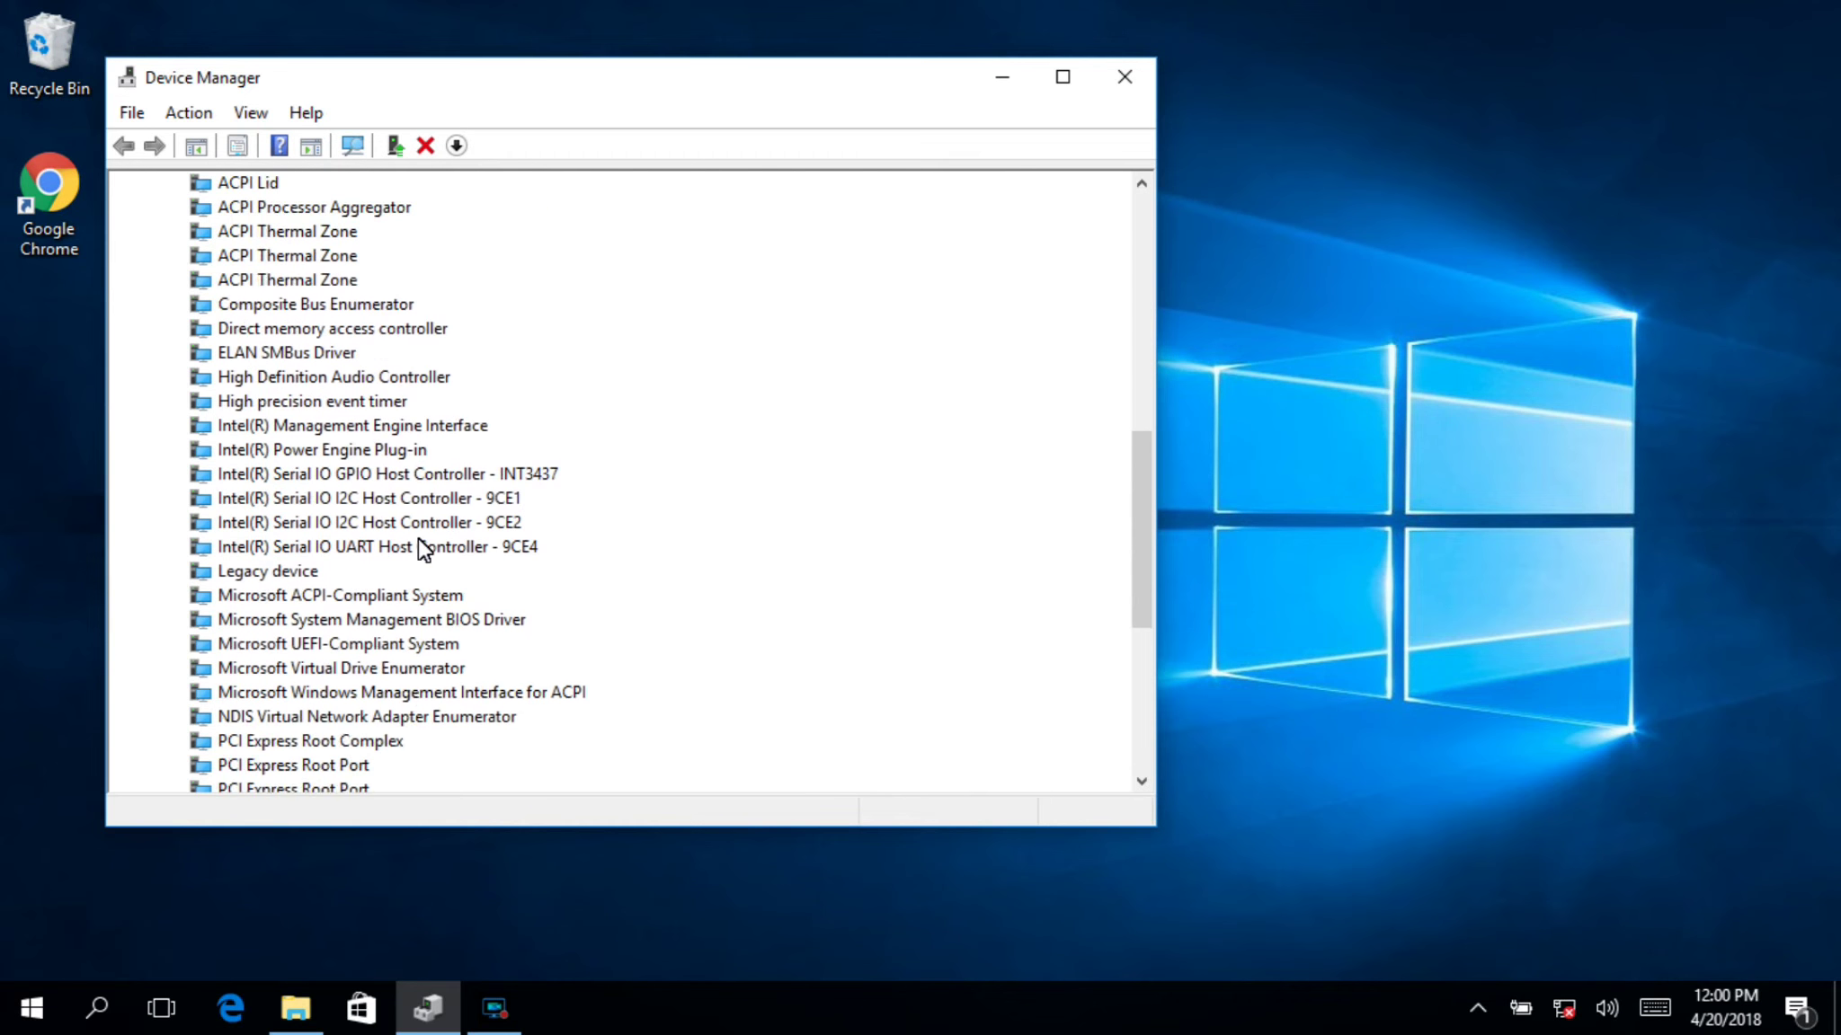
pyautogui.hotkey('shift', 'F10')
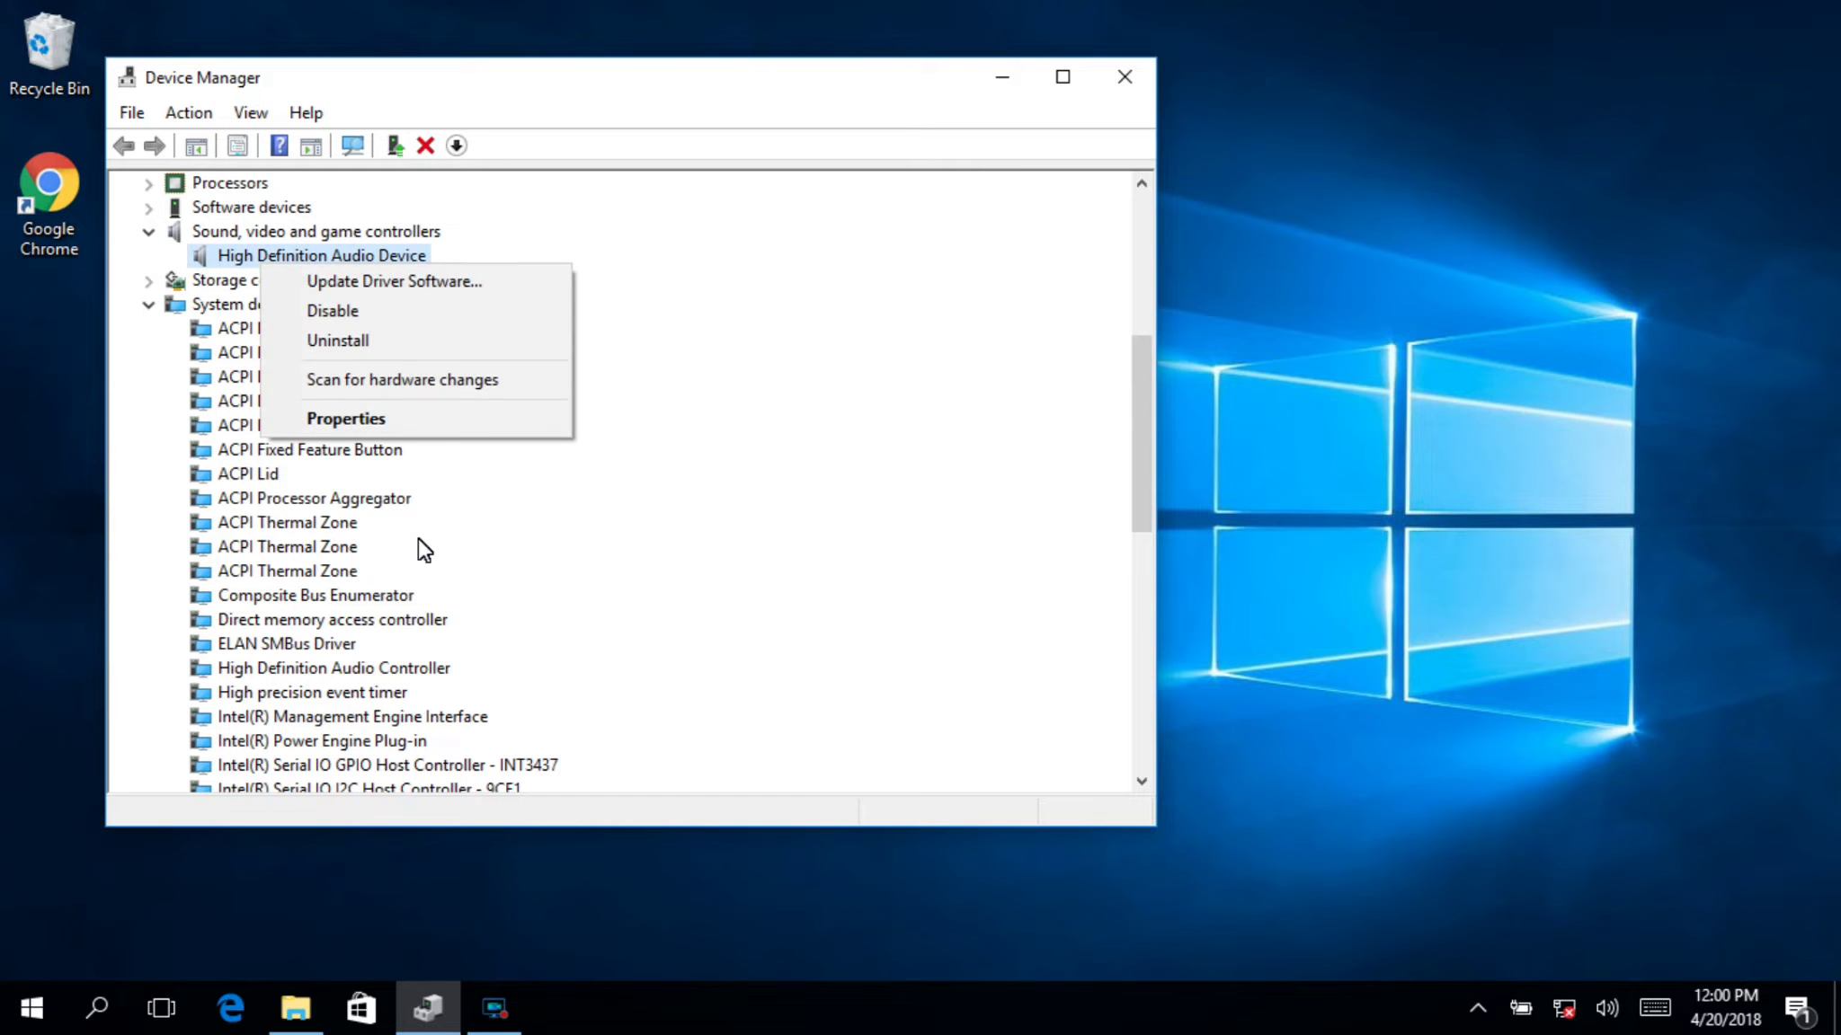
pyautogui.press('Return')
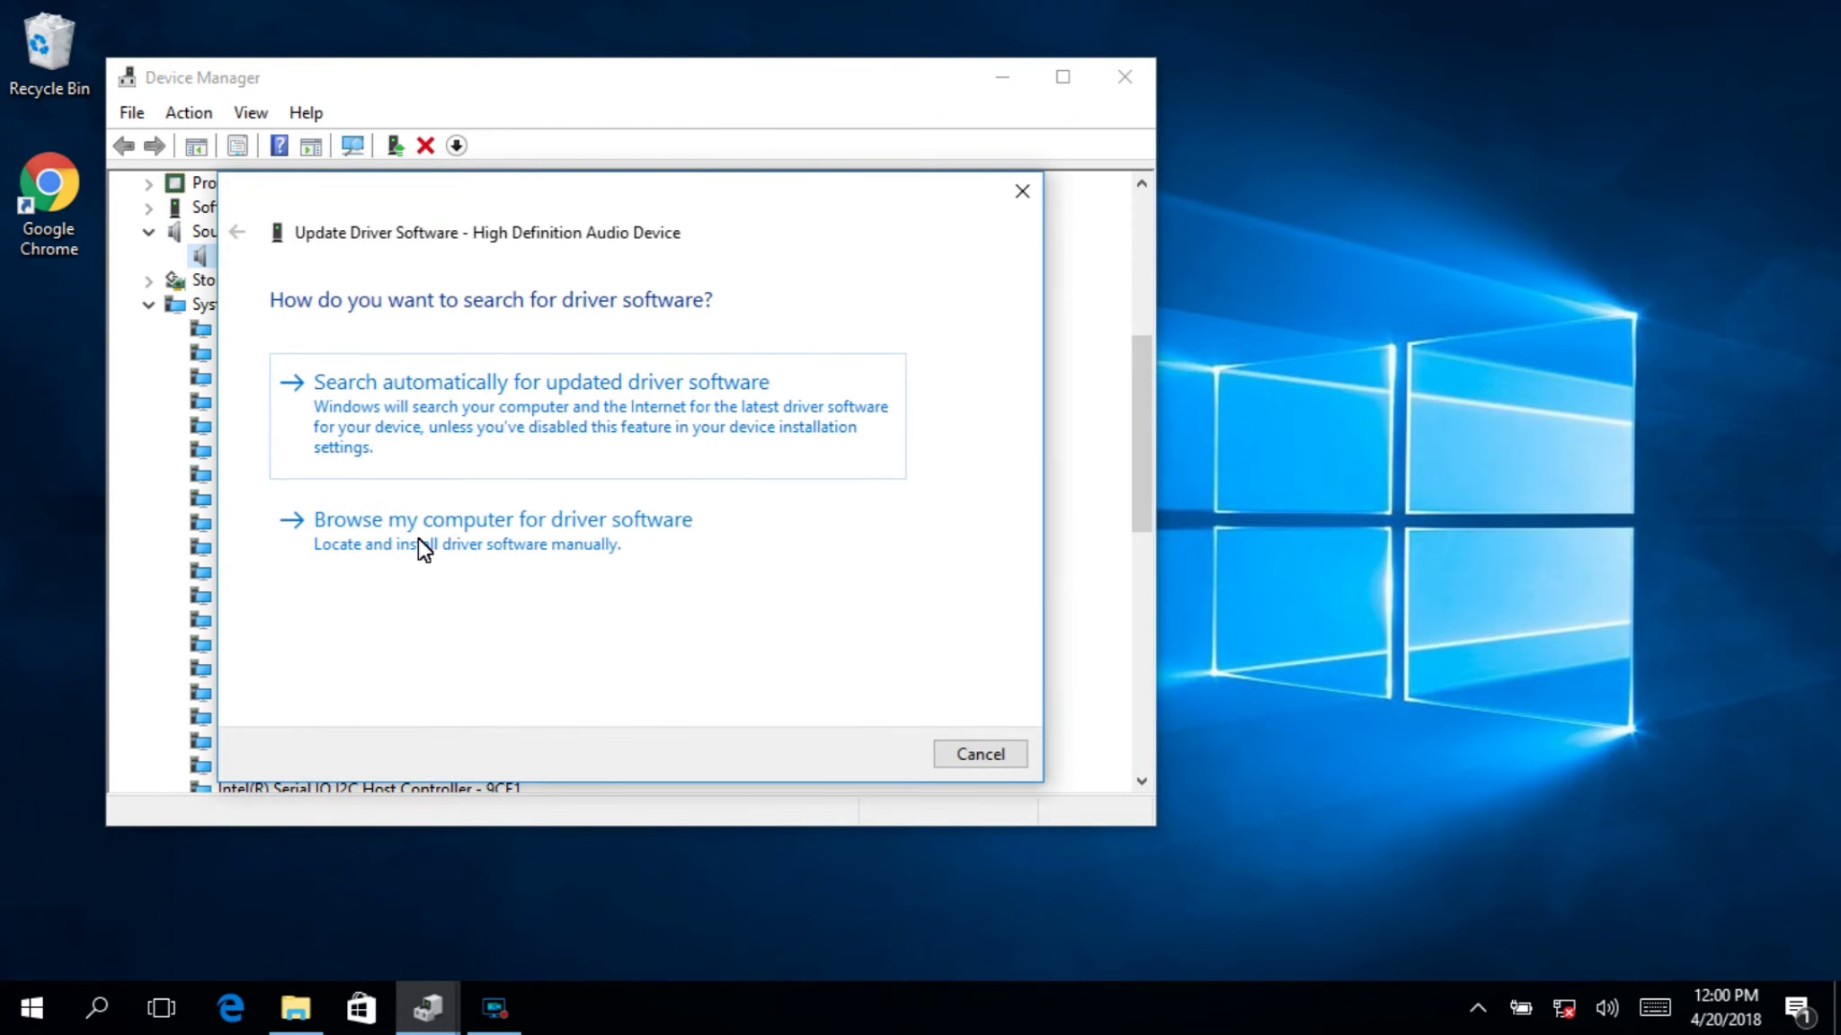
pyautogui.click(424, 548)
pyautogui.press('Return')
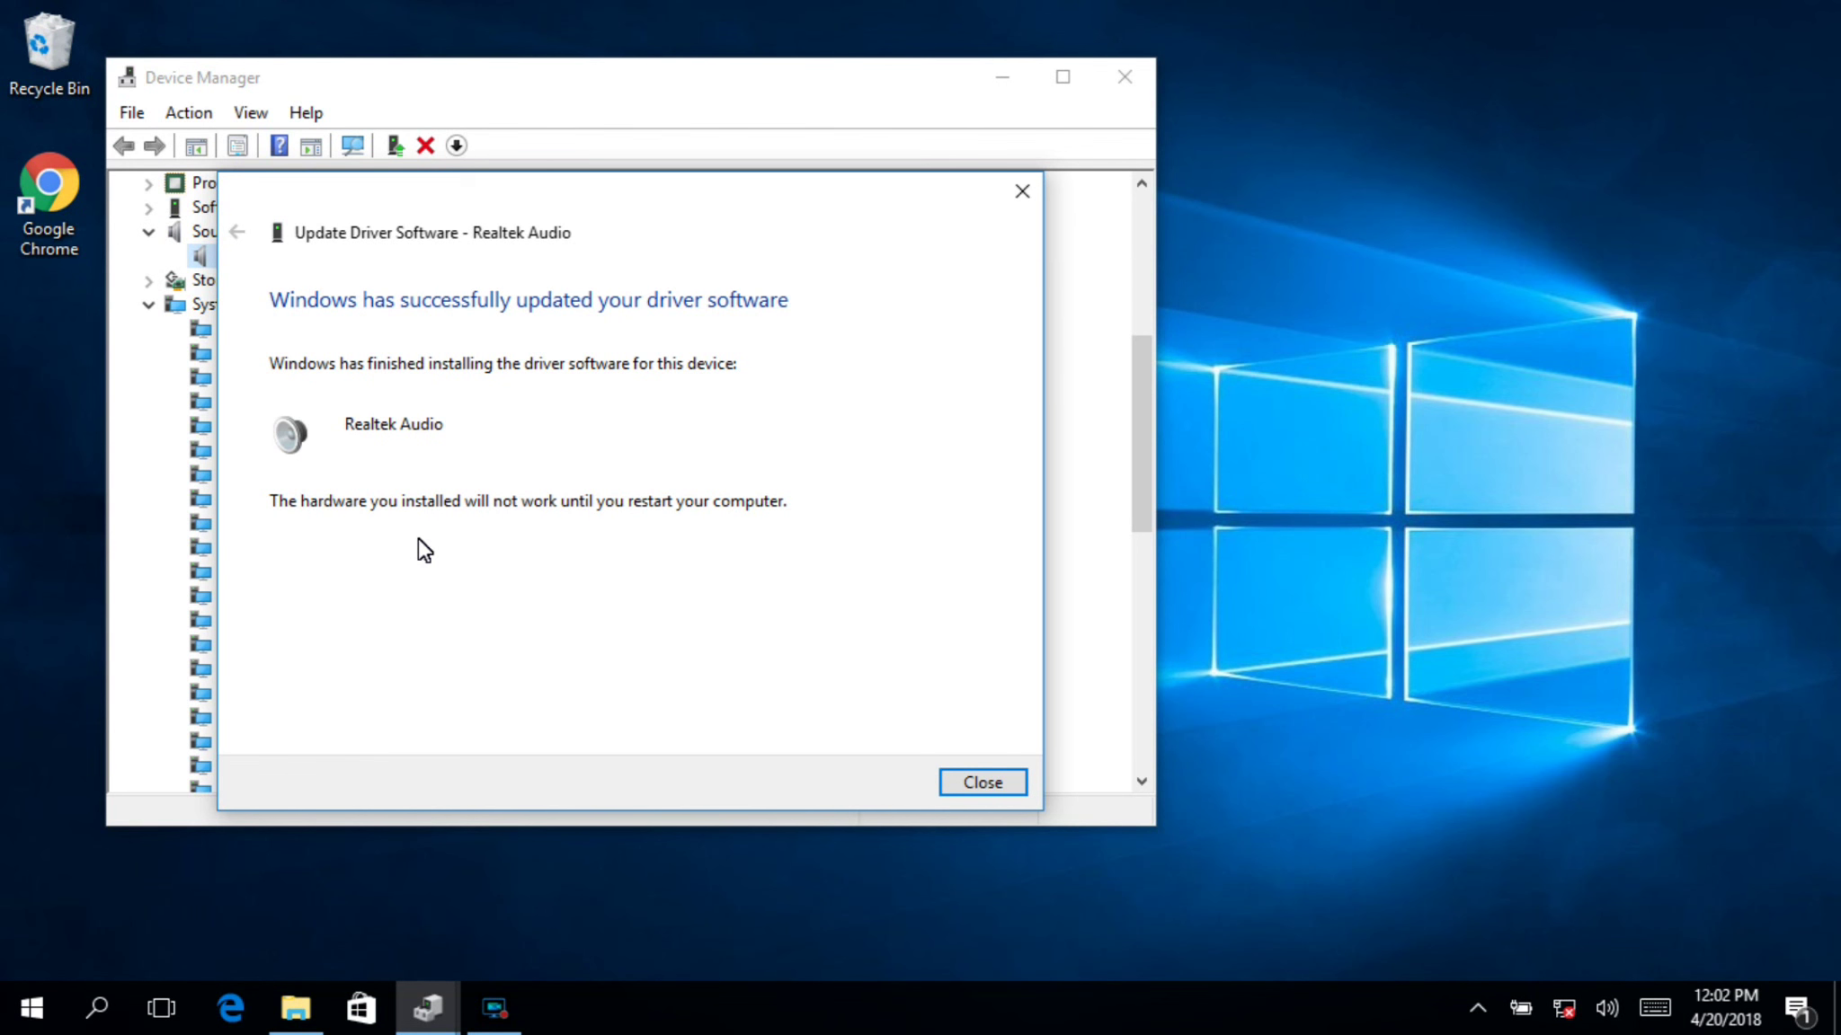
# Step: Close the driver update wizard, decline restarting the computer, and review the updated device list
pyautogui.press('Return')
pyautogui.press('Tab')
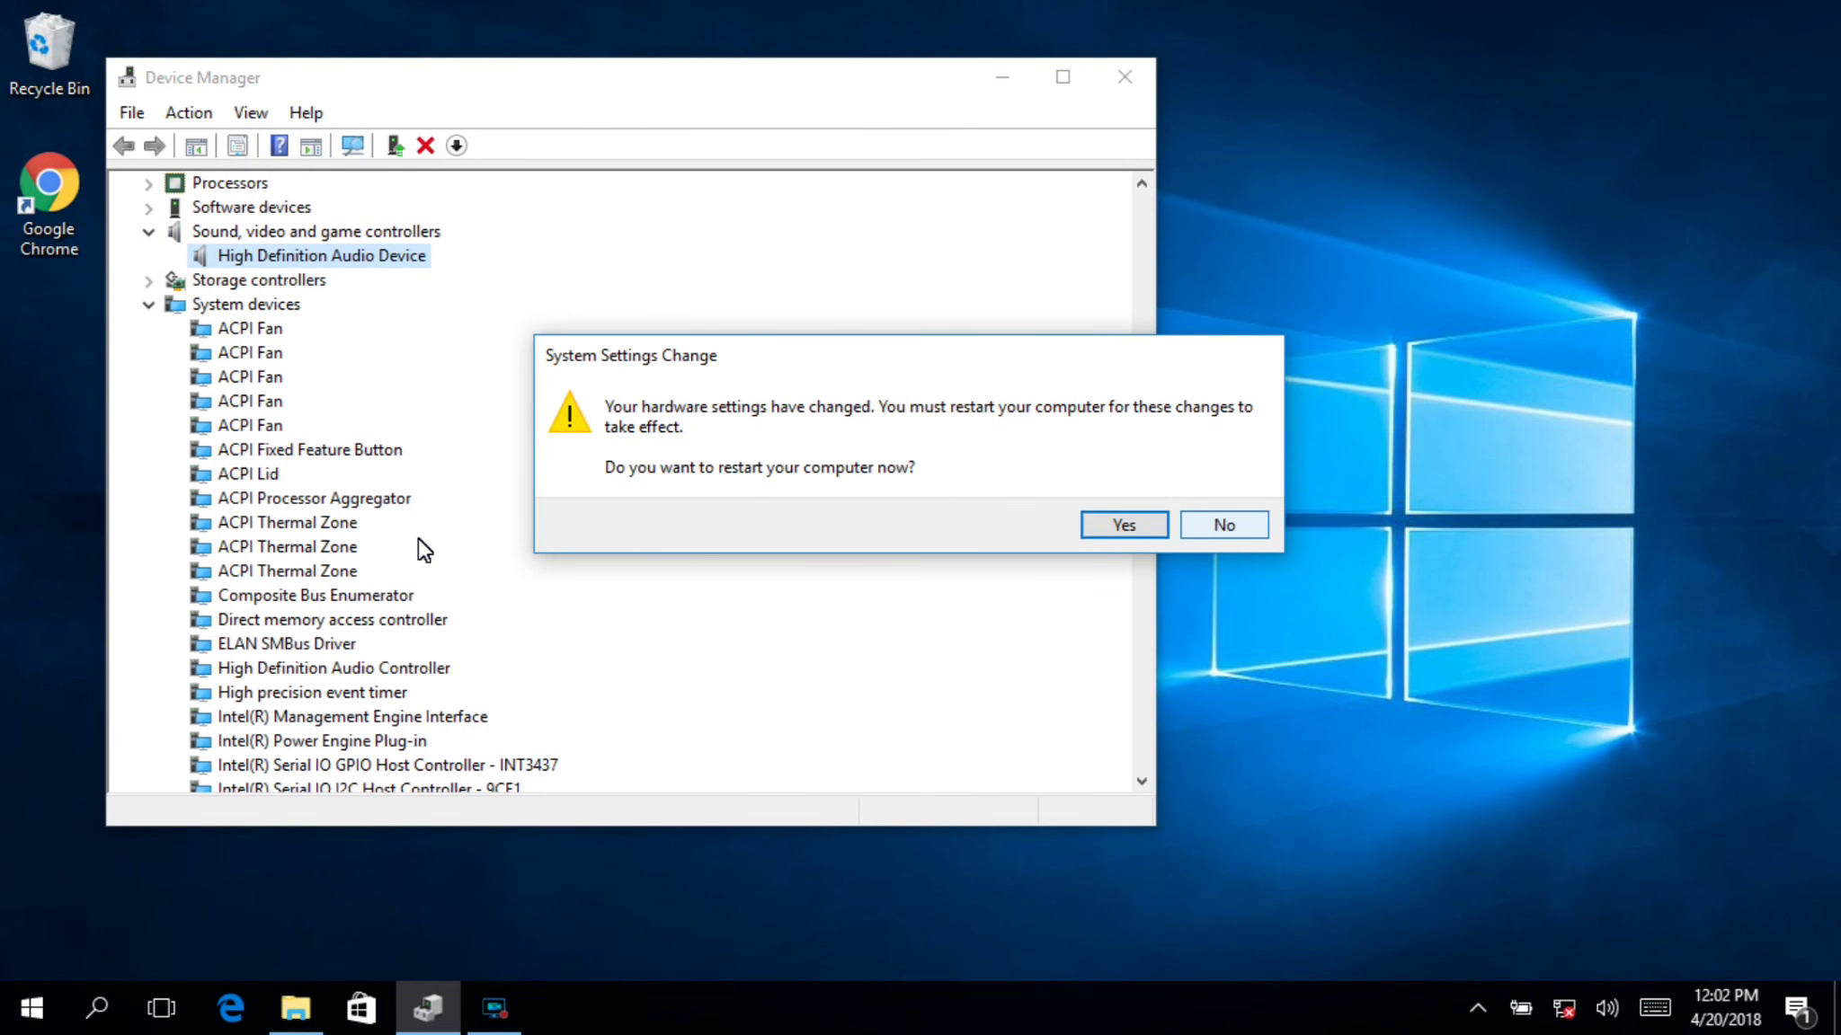
pyautogui.press('Return')
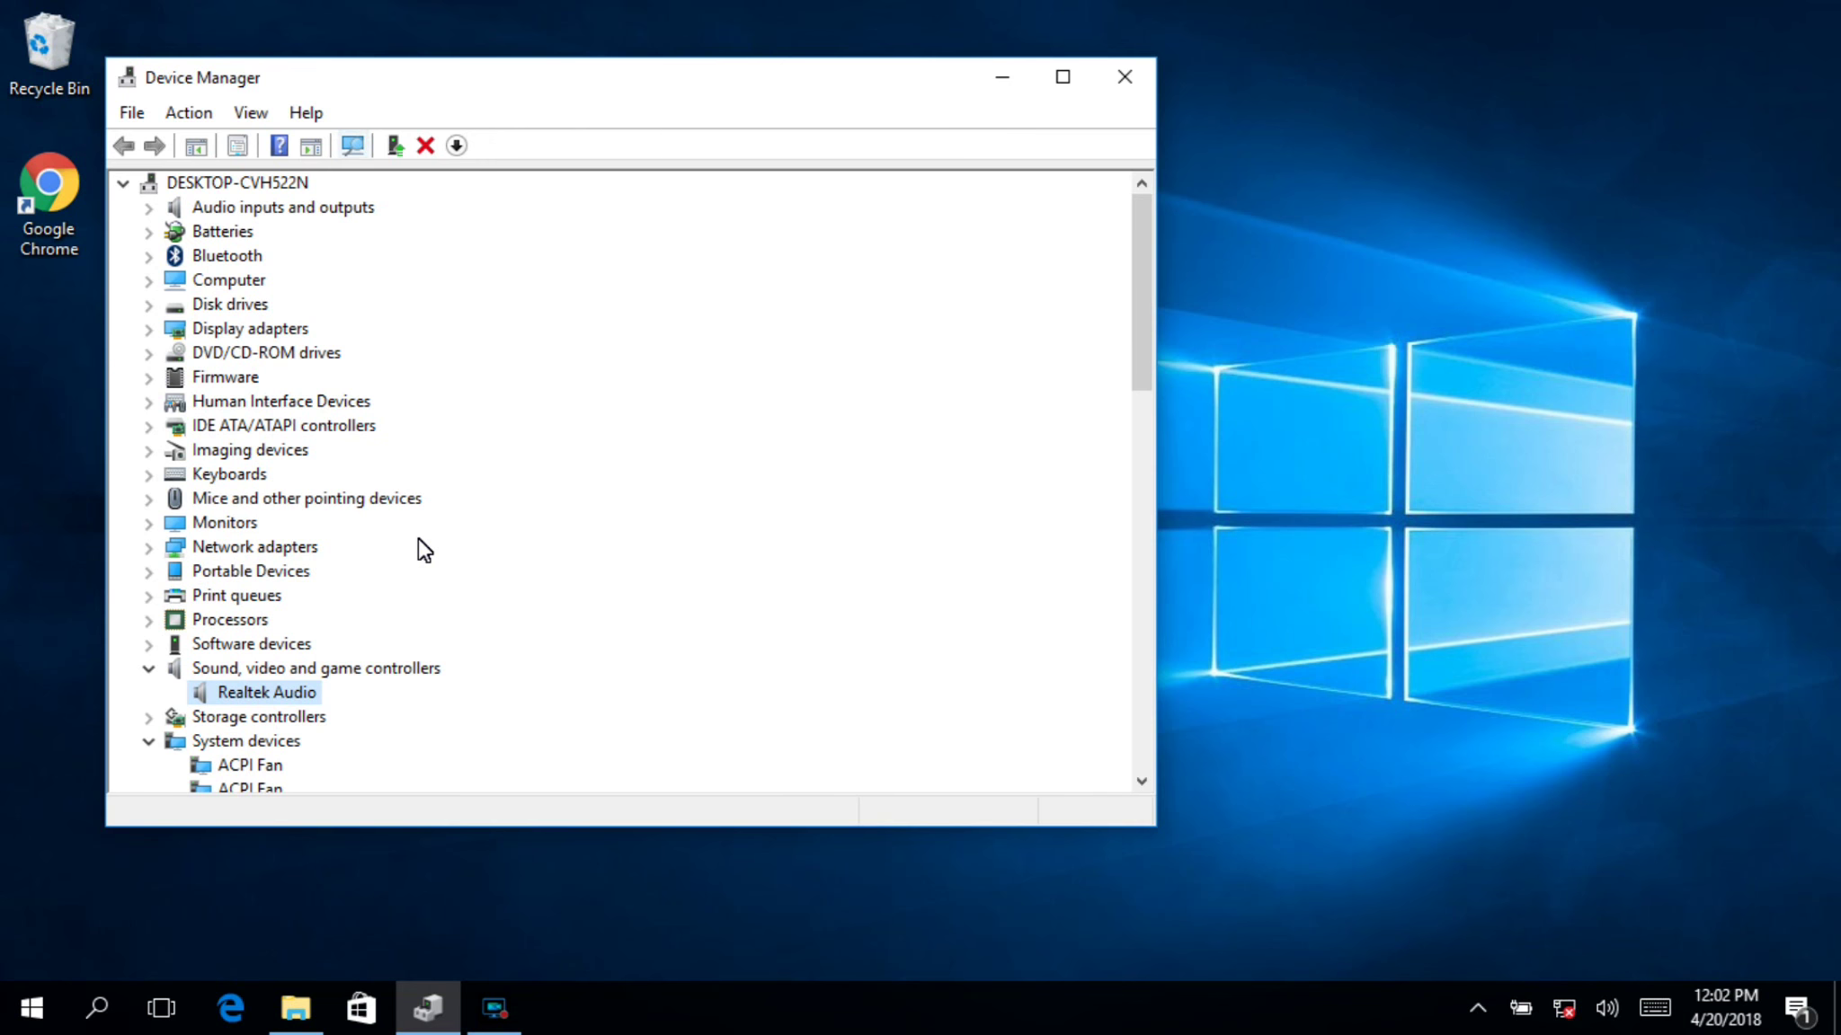
pyautogui.scroll(-4, 424, 550)
pyautogui.scroll(-6, 425, 550)
pyautogui.scroll(8, 424, 550)
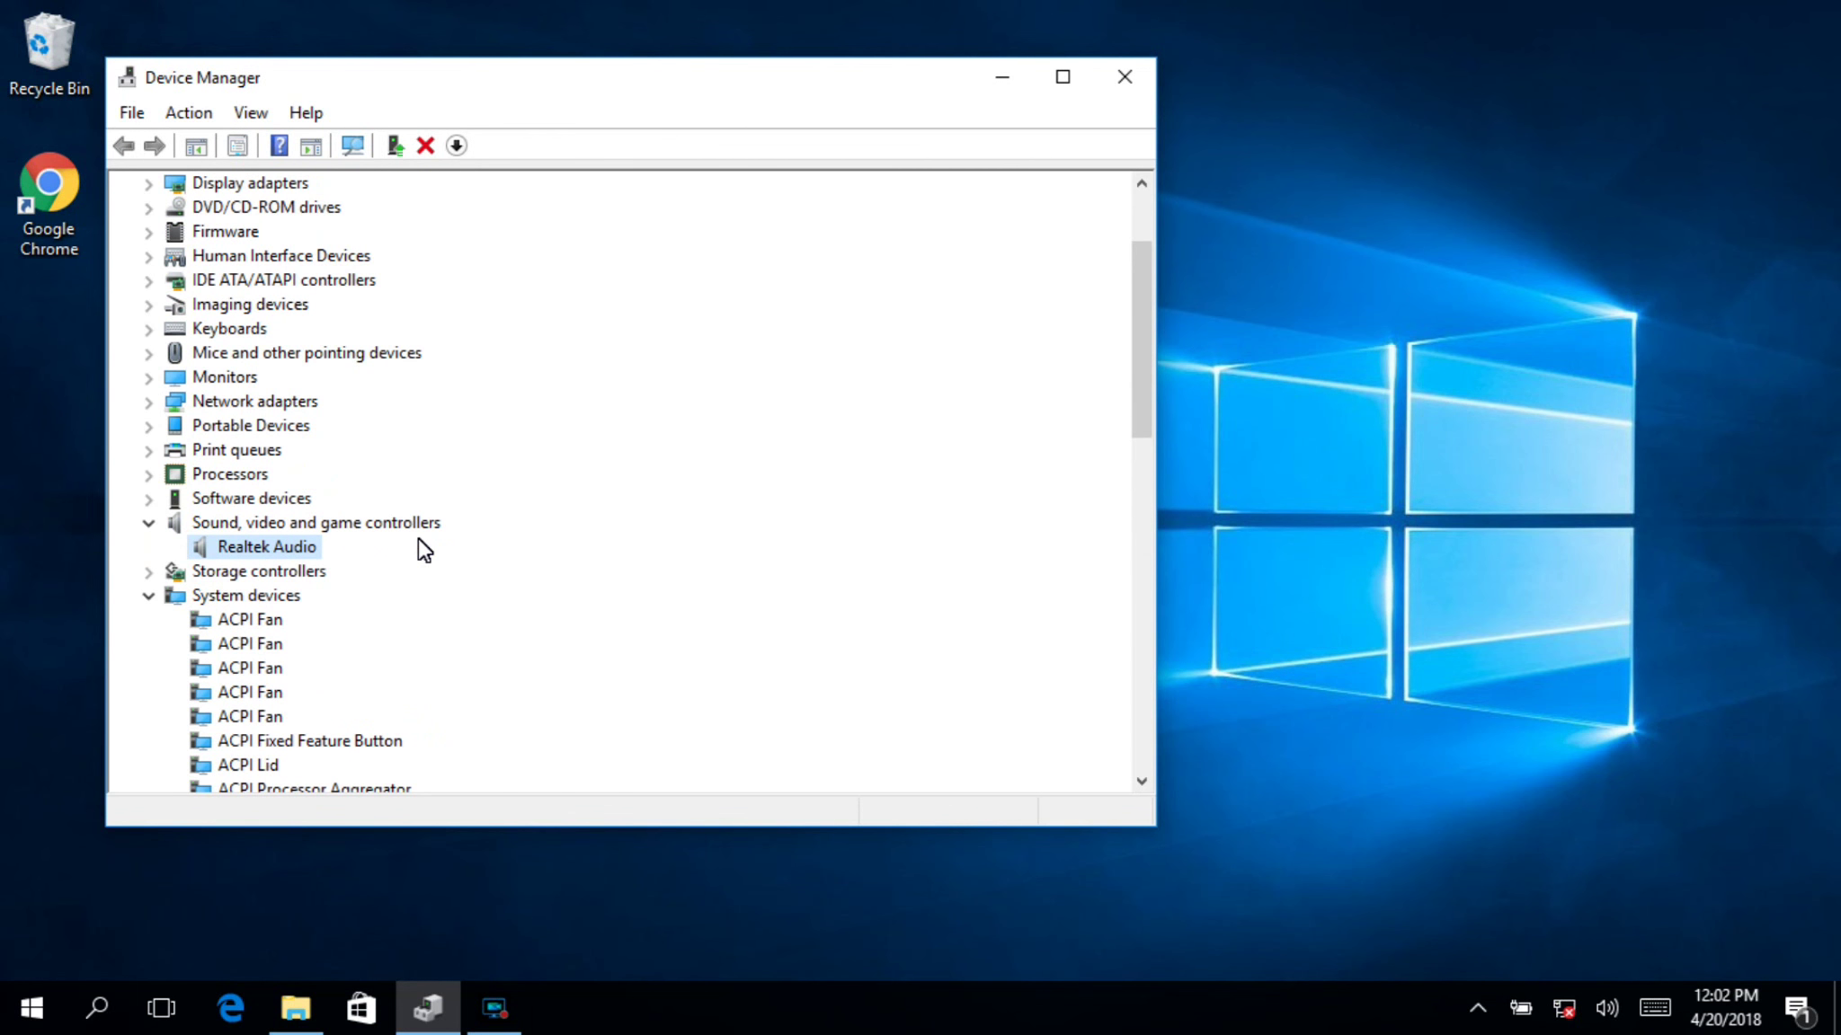